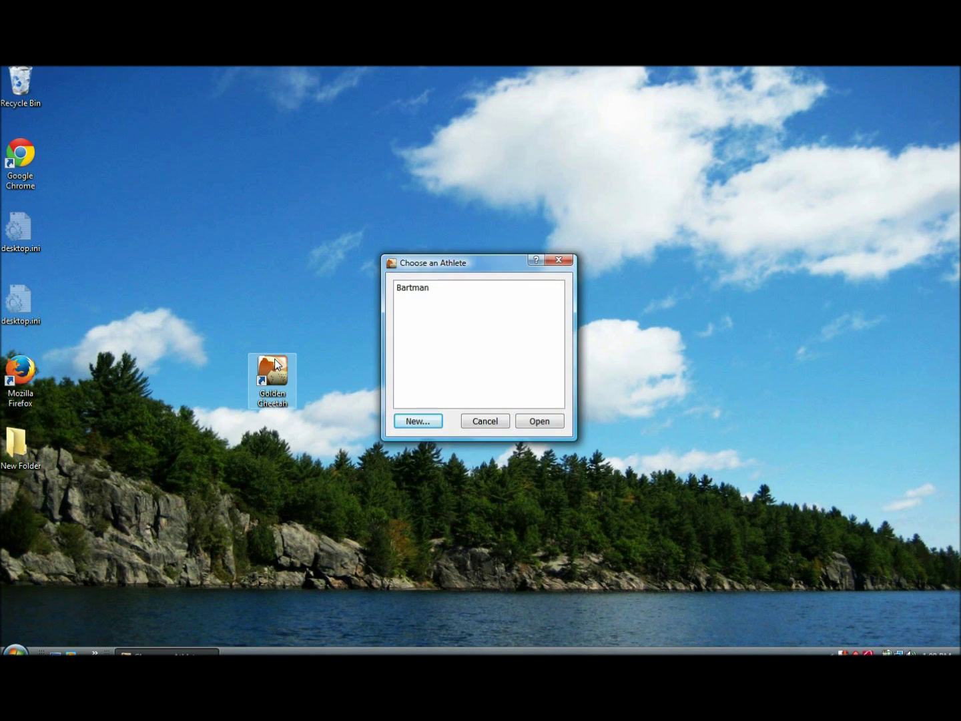
# Open the Bartman athlete's library and switch to the Train view.
pyautogui.click(539, 421)
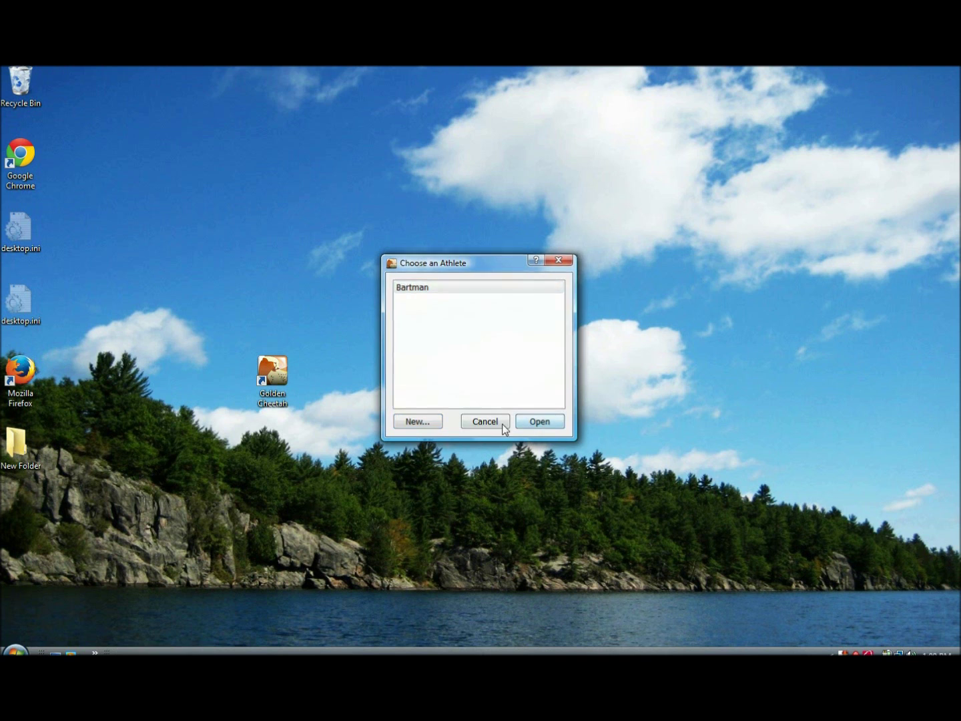
pyautogui.click(493, 144)
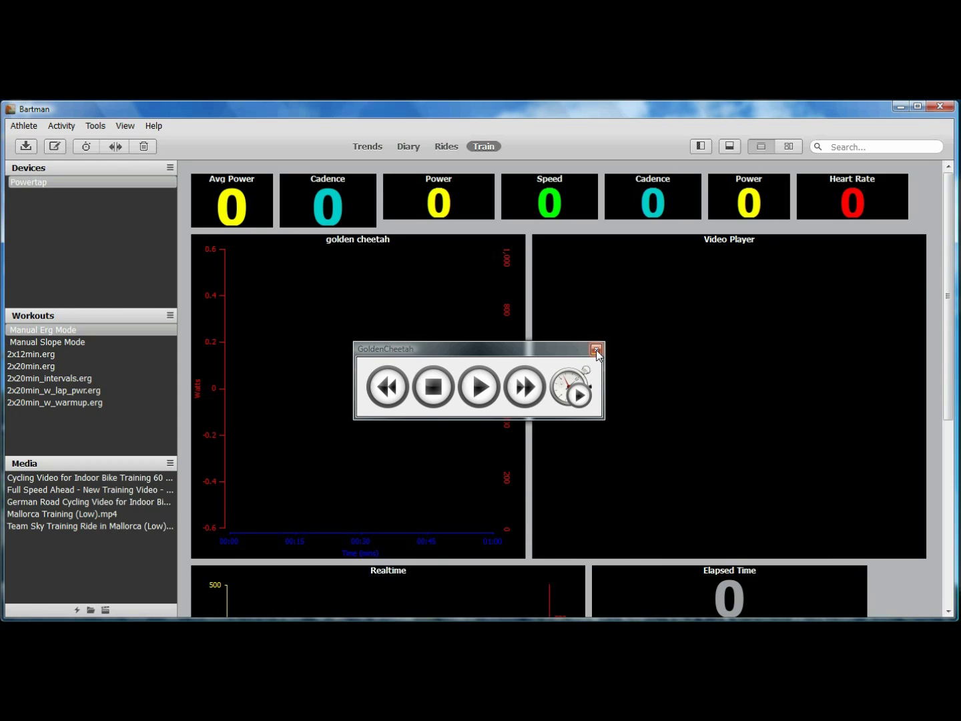
# Close the playback controls and start a new Absolute Wattage workout in the wizard.
pyautogui.click(596, 350)
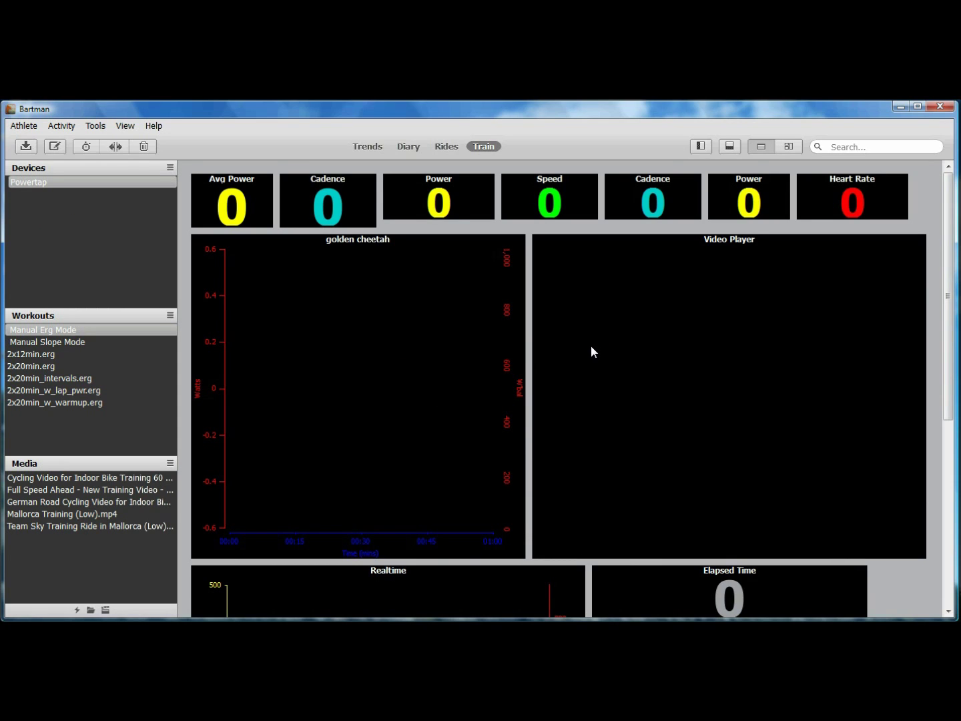
pyautogui.click(171, 315)
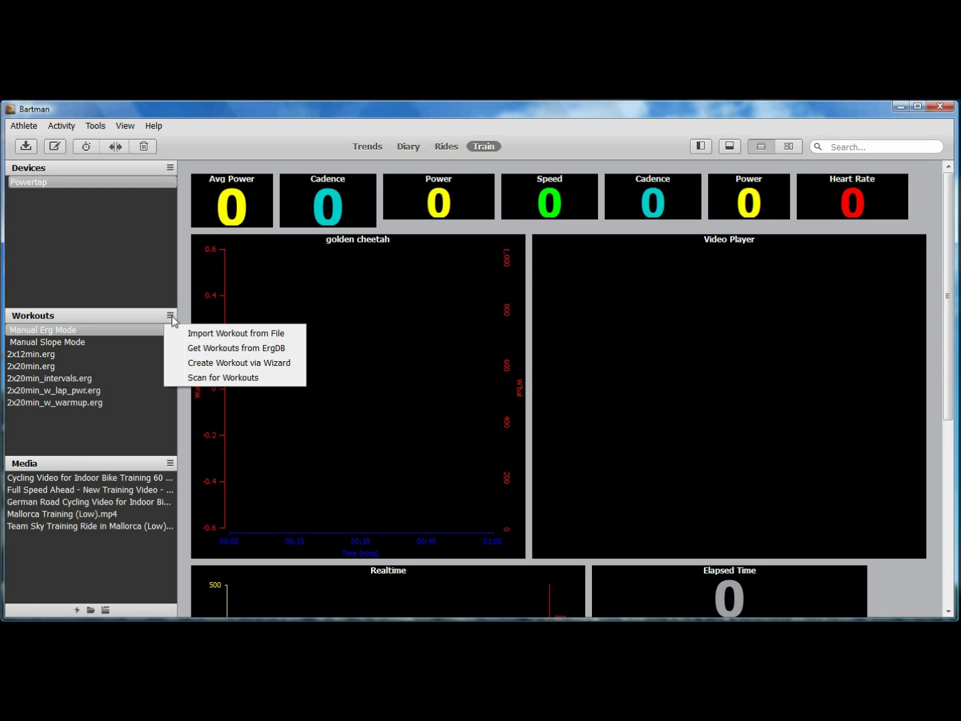
pyautogui.click(215, 364)
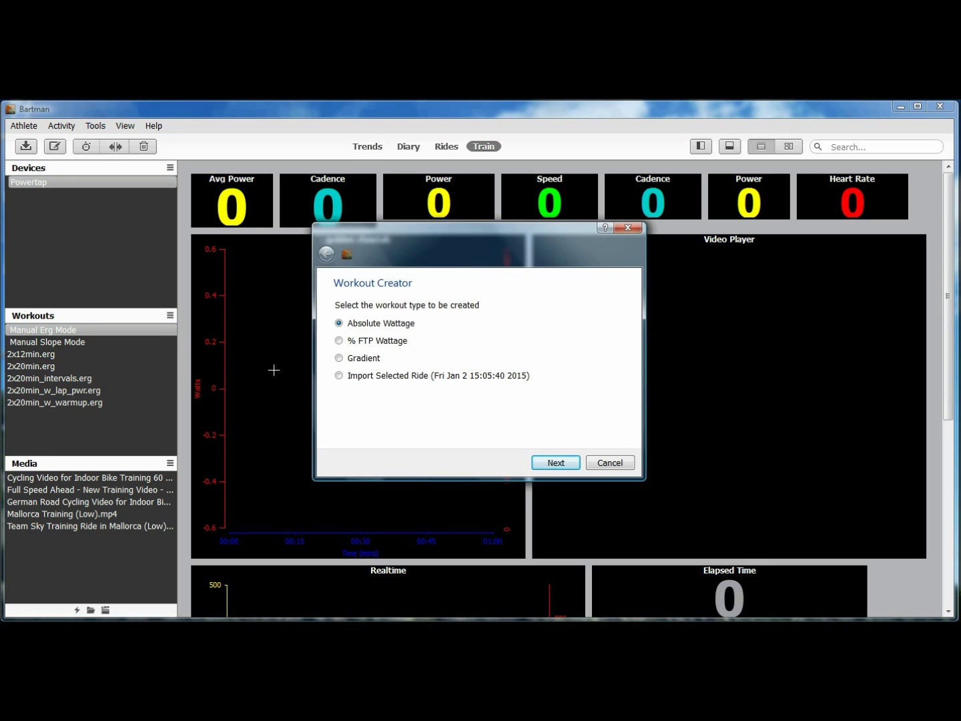
pyautogui.click(556, 463)
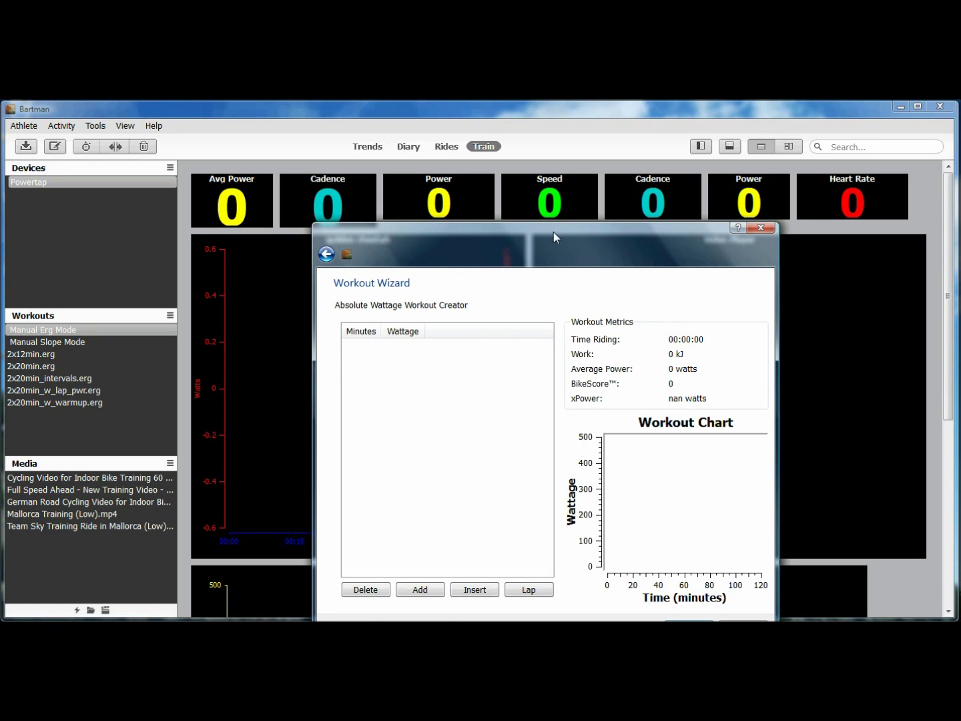
# Add a 4-minute 160 W interval followed by a lap marker.
pyautogui.moveTo(551, 235); pyautogui.dragTo(538, 183)
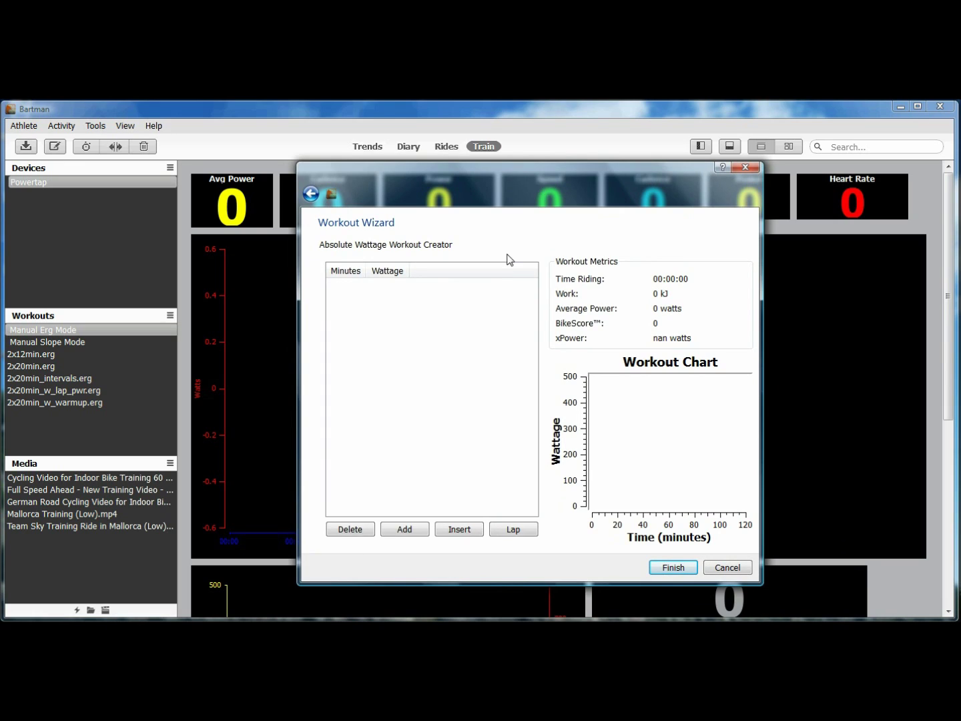
pyautogui.click(404, 529)
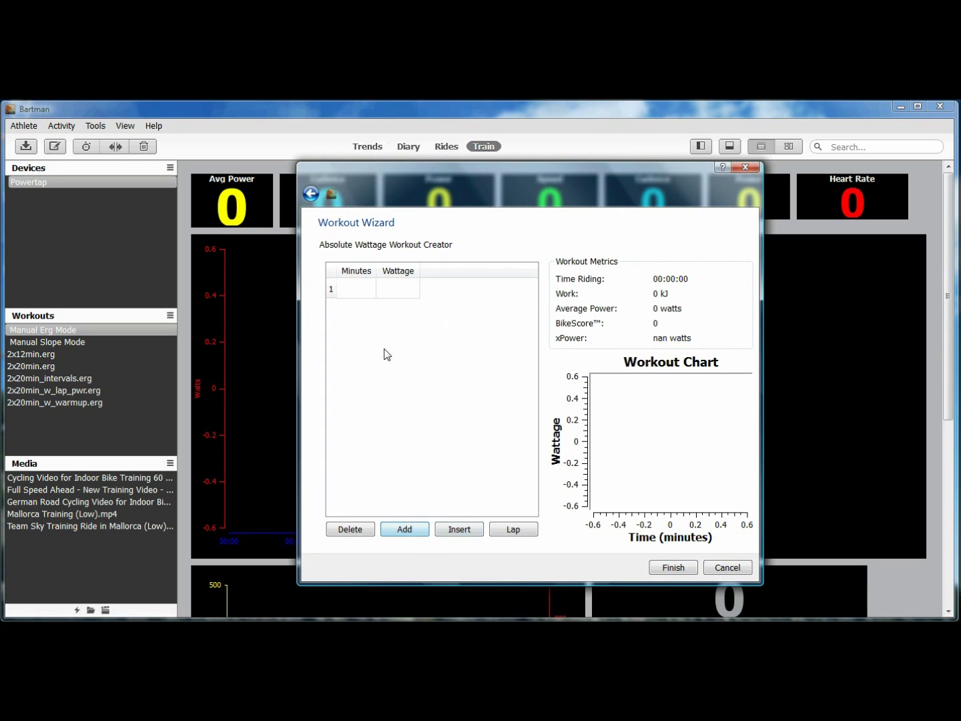
pyautogui.click(363, 291)
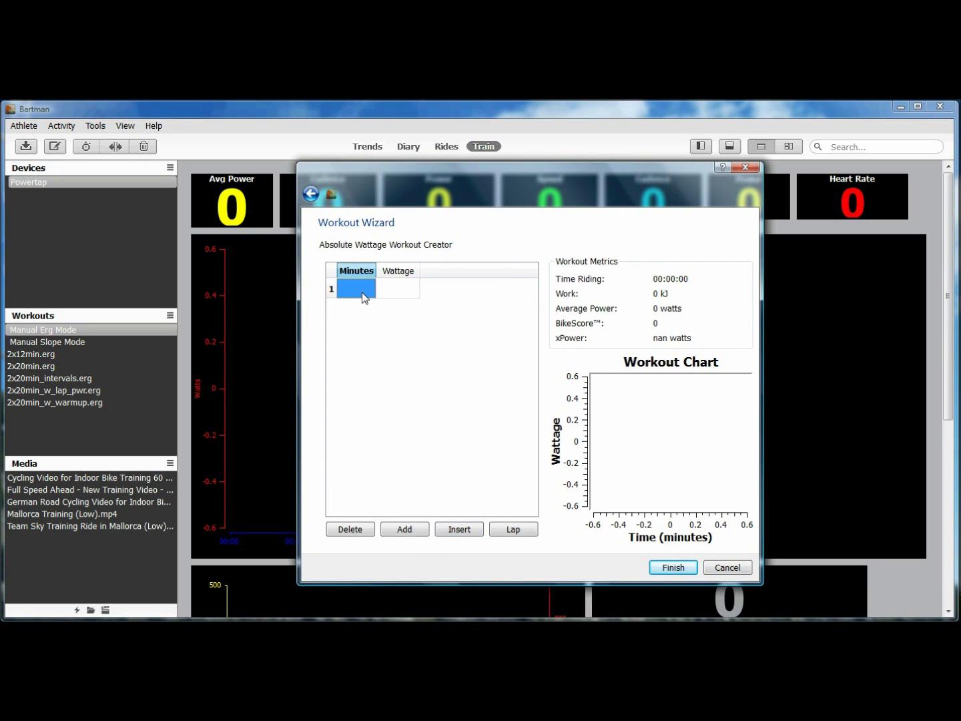
pyautogui.write('4')
pyautogui.click(400, 292)
pyautogui.write('1')
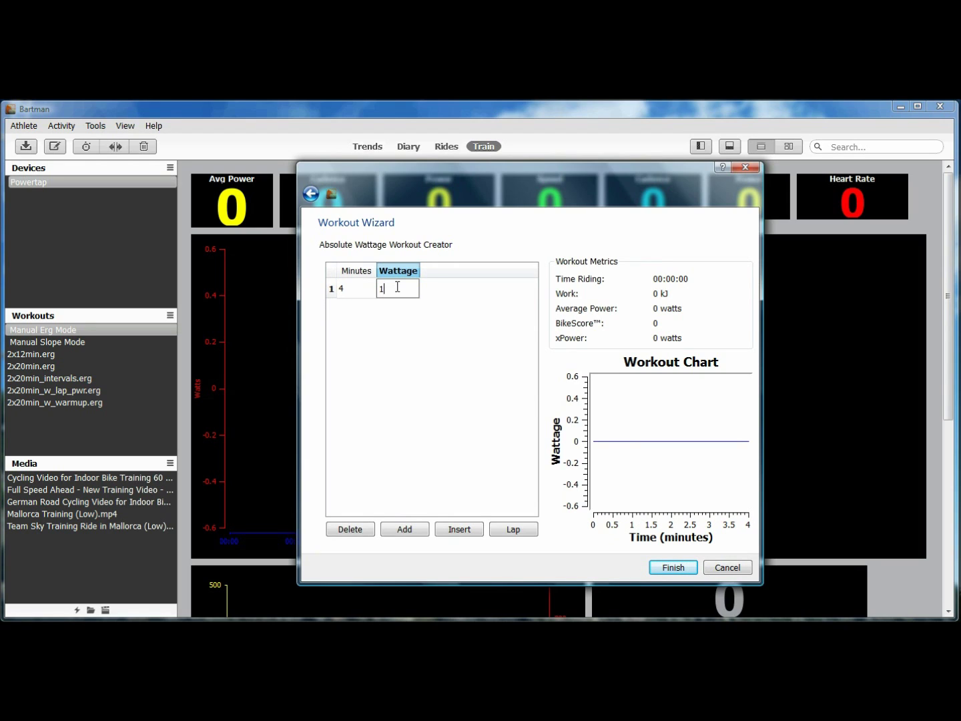
pyautogui.write('60')
pyautogui.click(409, 317)
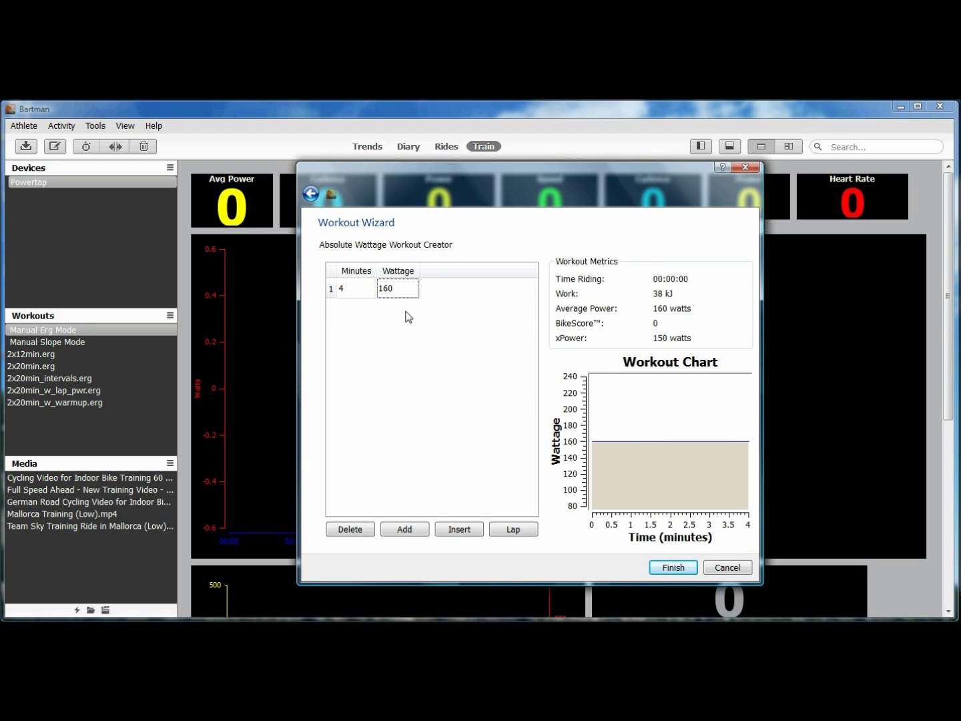
pyautogui.click(417, 534)
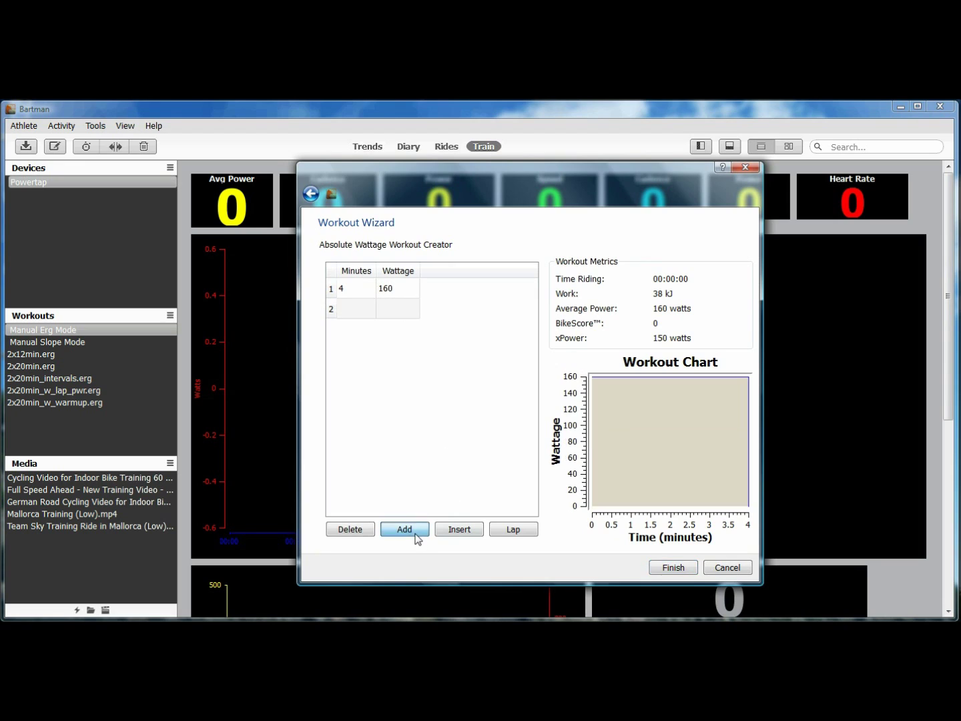
pyautogui.click(371, 315)
pyautogui.click(515, 529)
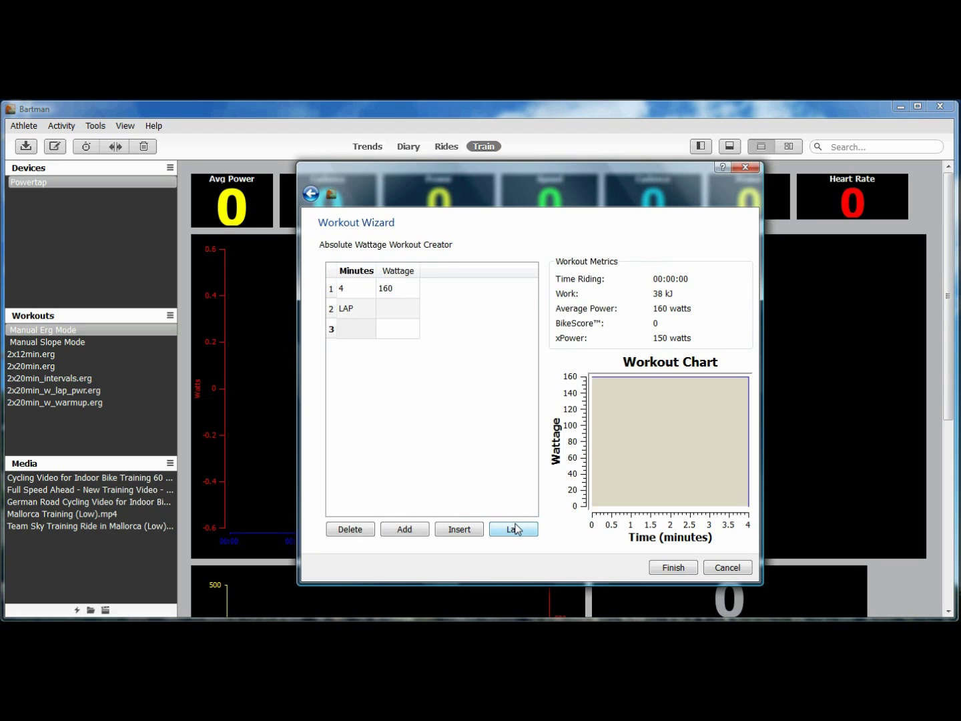
# Add a 1-minute 260 W interval followed by a lap marker.
pyautogui.click(362, 333)
pyautogui.write('1')
pyautogui.click(393, 331)
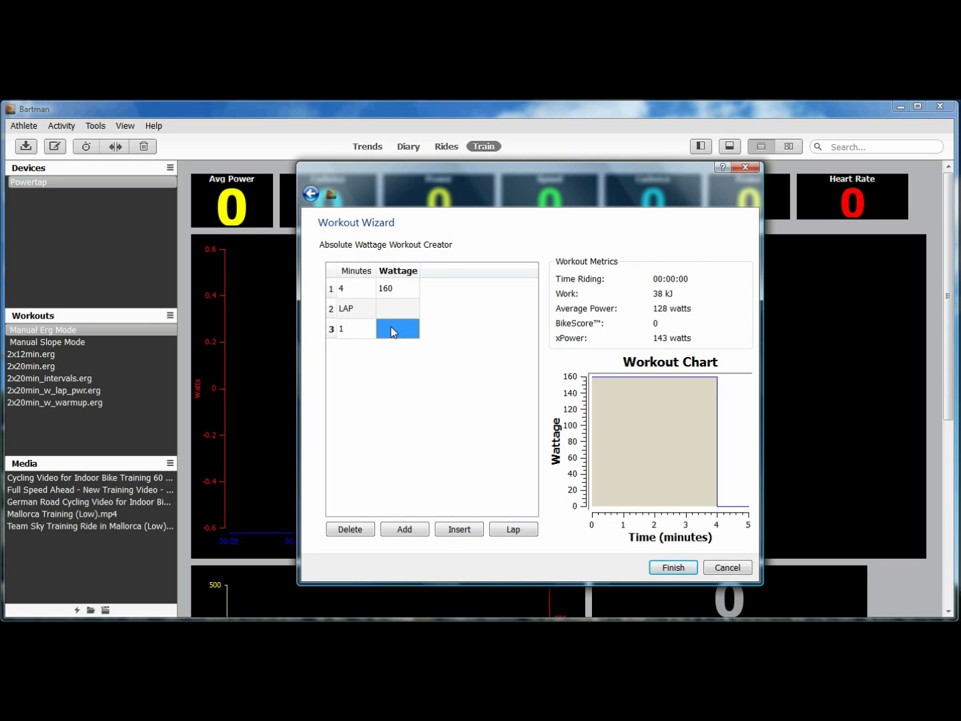
pyautogui.write('260')
pyautogui.click(405, 529)
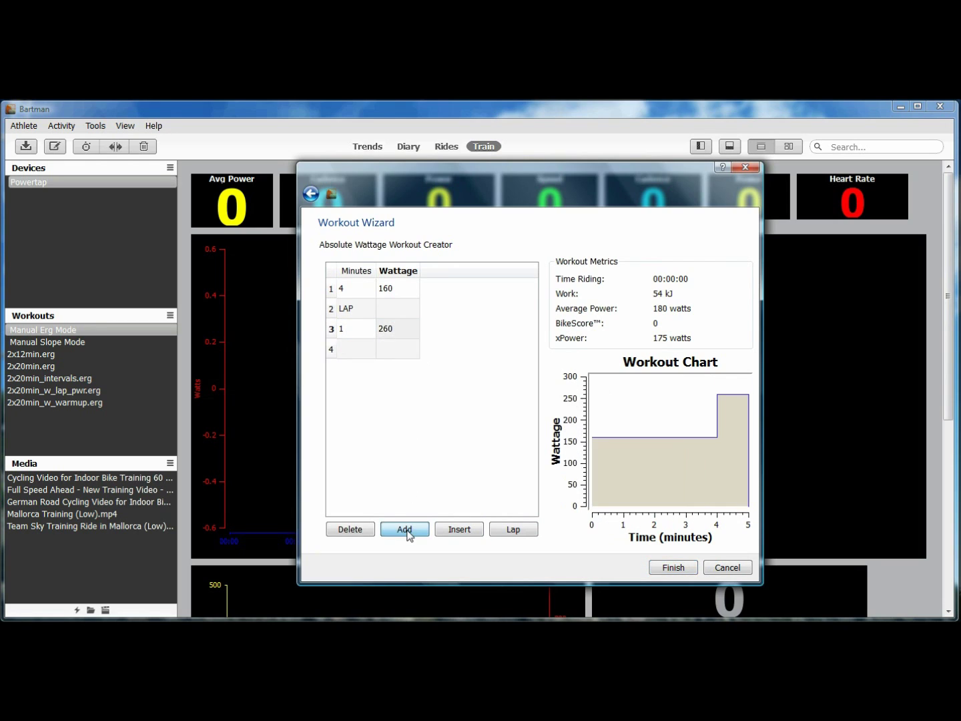
pyautogui.click(361, 351)
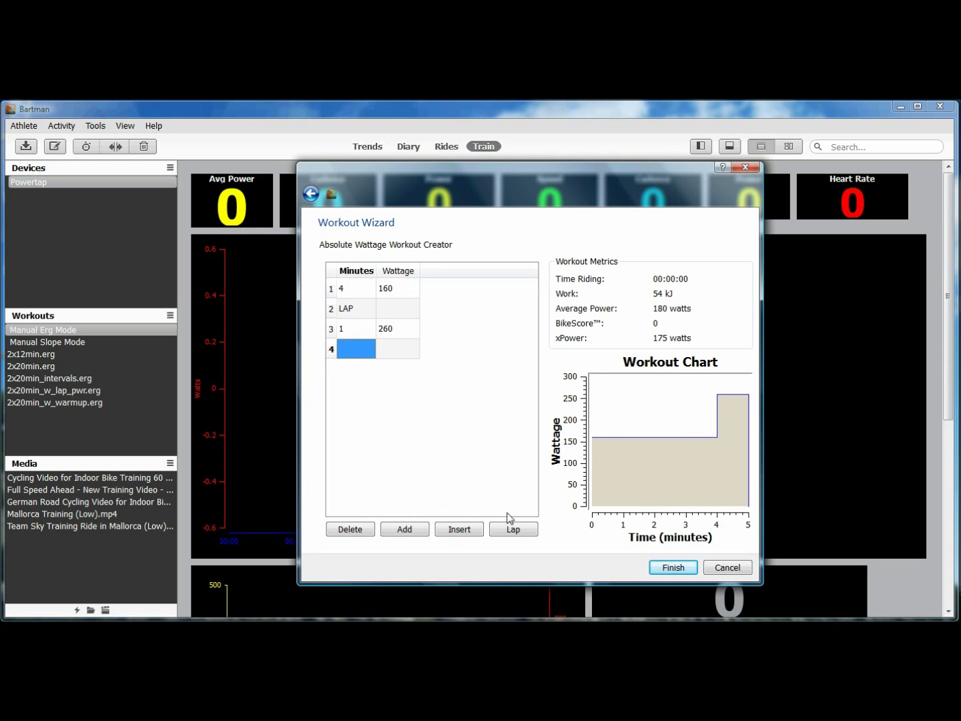
pyautogui.click(513, 530)
# Set the fifth interval row to 160 W and add another row.
pyautogui.click(348, 367)
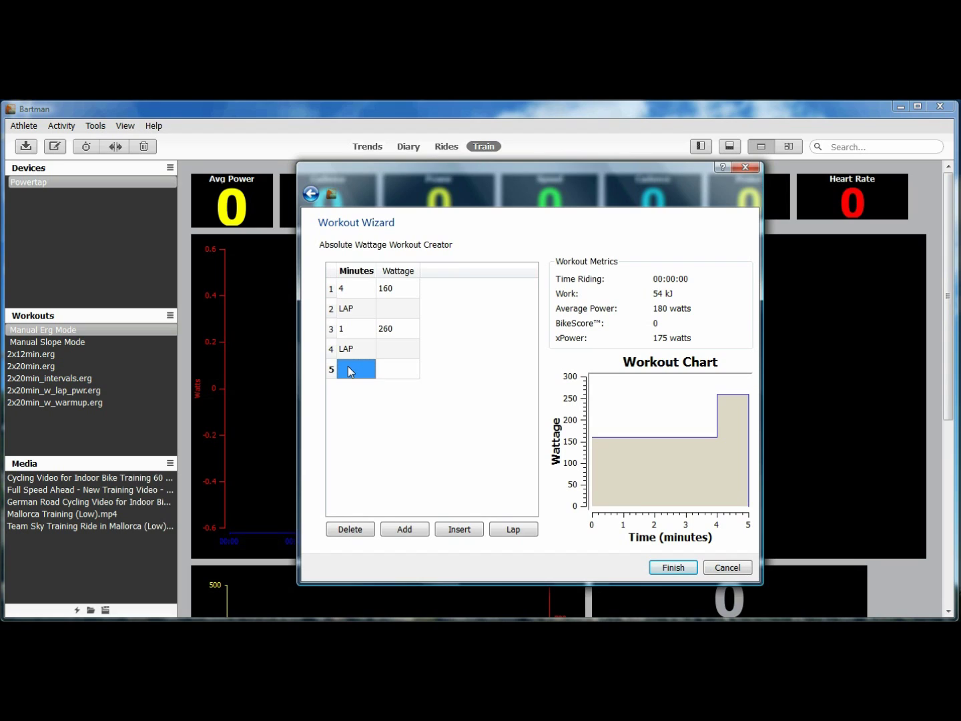
pyautogui.write('5')
pyautogui.click(390, 372)
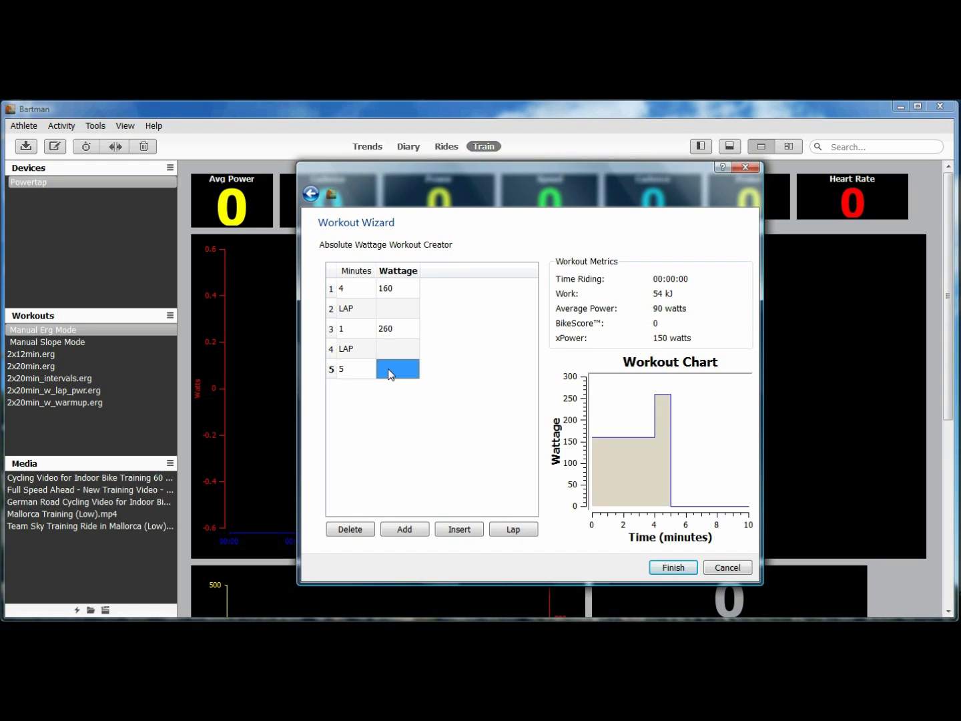
pyautogui.write('160')
pyautogui.click(401, 531)
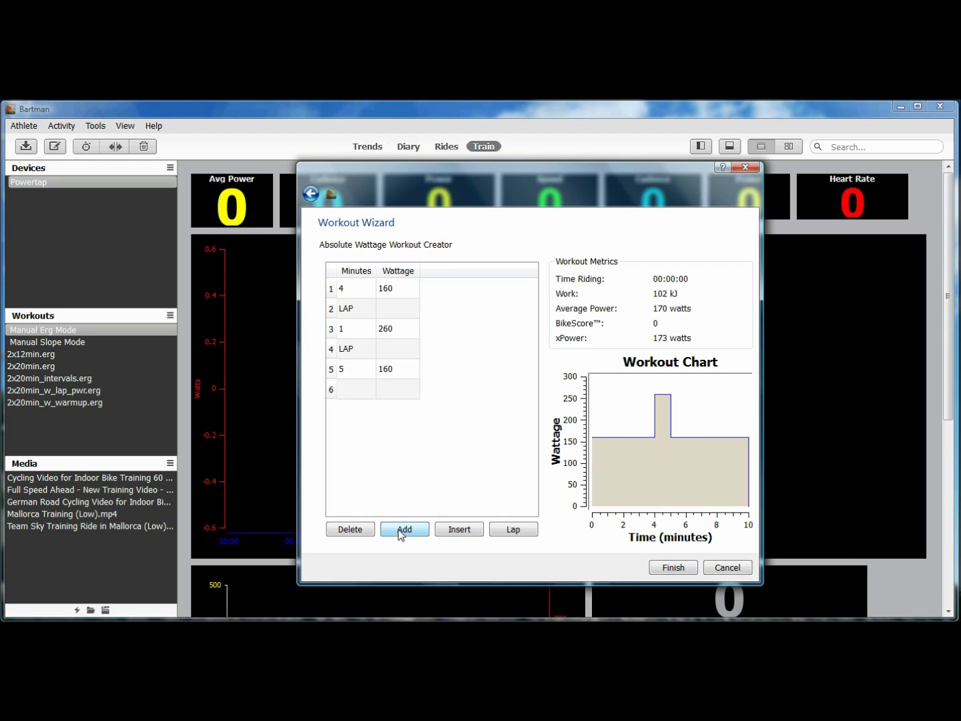
# Delete the misplaced LAP row and place a lap after the 5-minute interval.
pyautogui.click(513, 532)
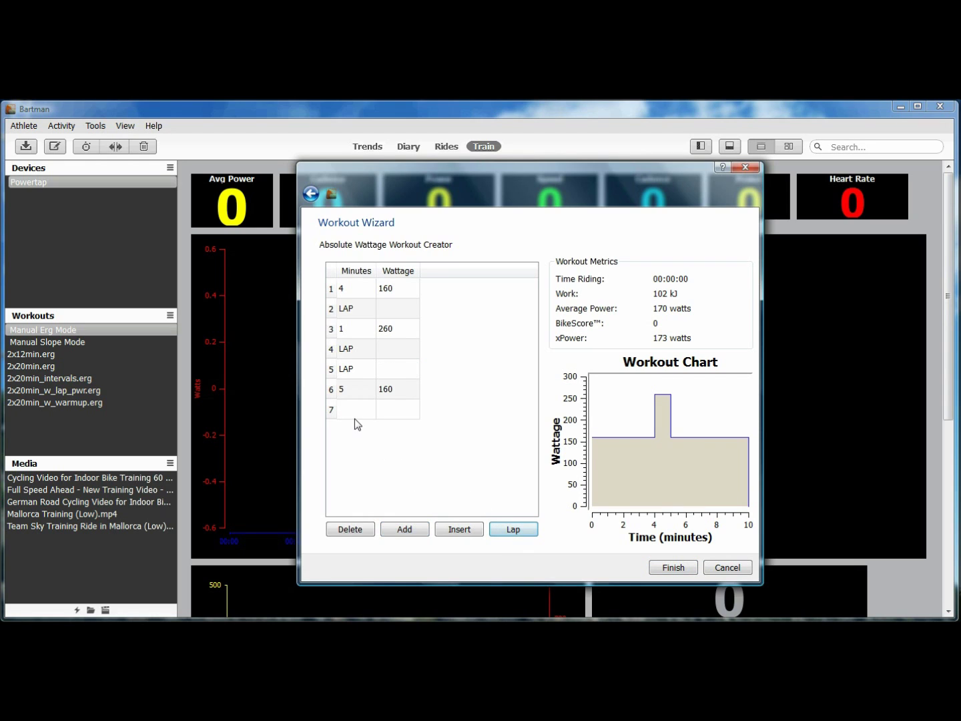
pyautogui.click(355, 372)
pyautogui.click(355, 530)
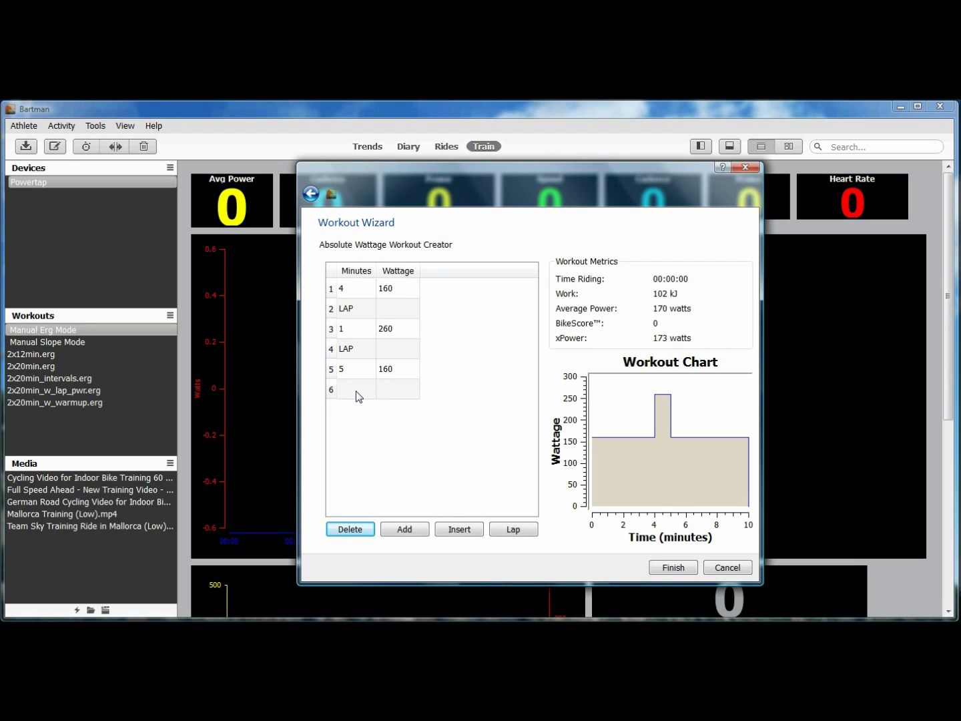
pyautogui.click(357, 391)
pyautogui.click(529, 534)
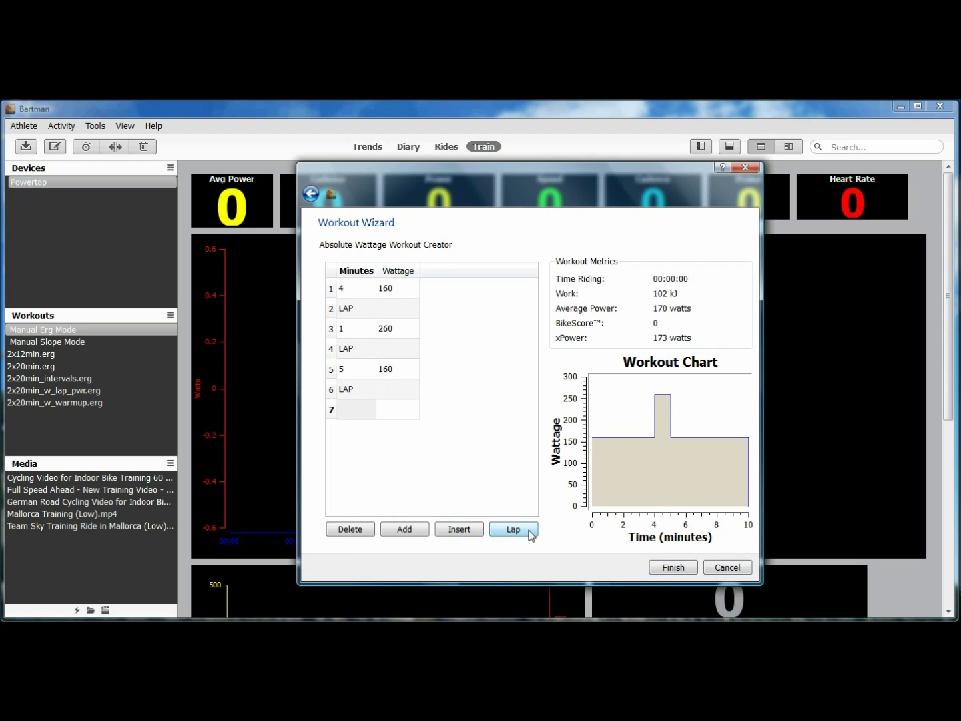
pyautogui.click(346, 408)
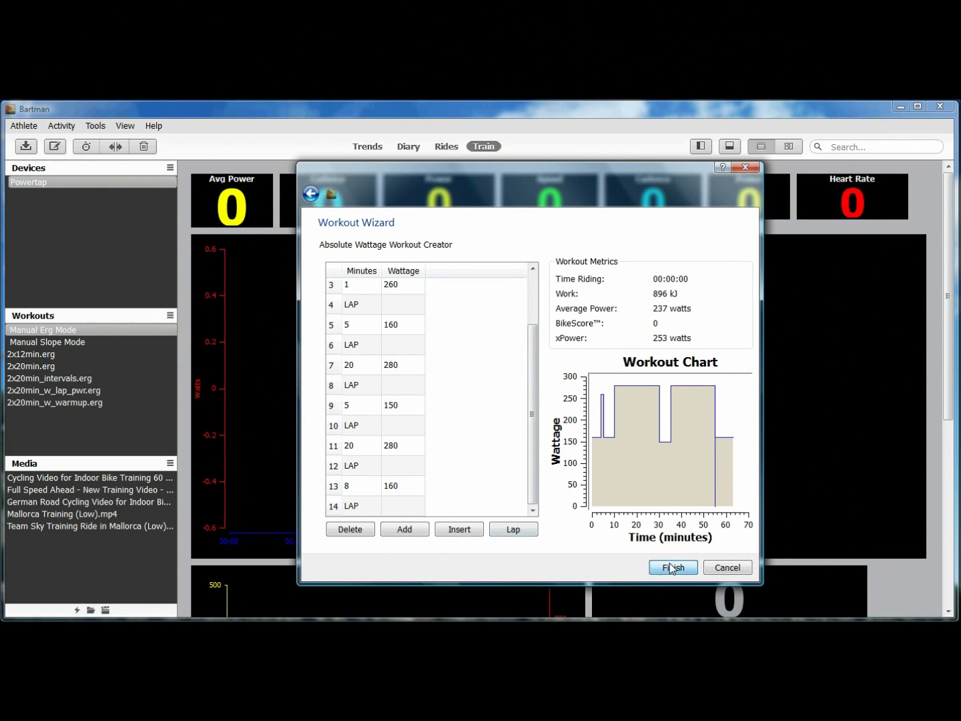
# Save the workout as 2x12min_w_laps and close the wizard.
pyautogui.click(671, 565)
pyautogui.write('20')
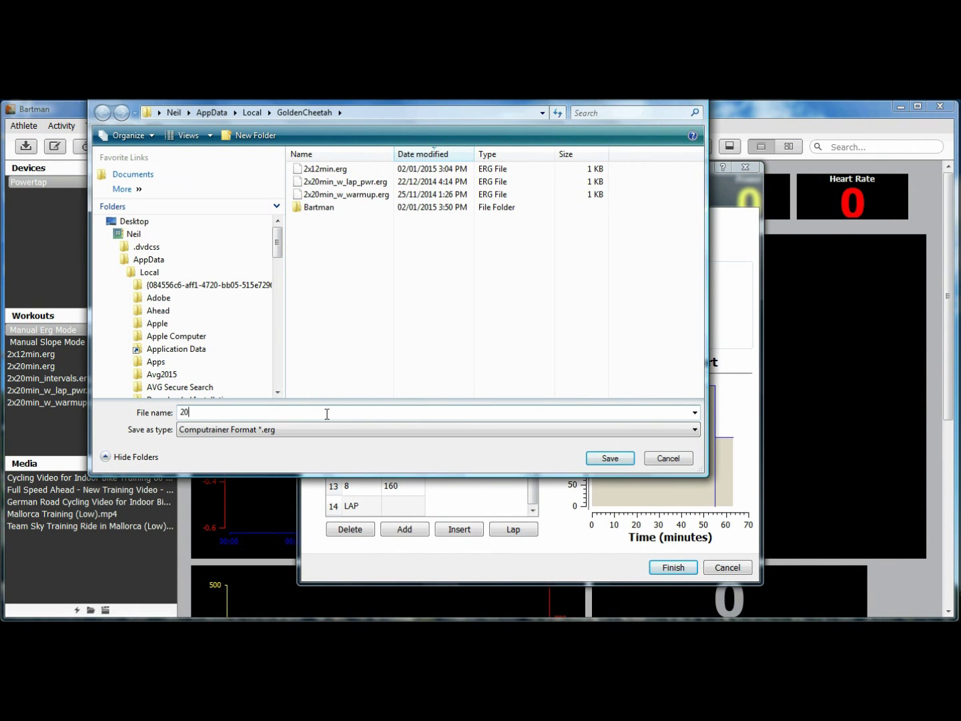
pyautogui.press('BackSpace')
pyautogui.write('x')
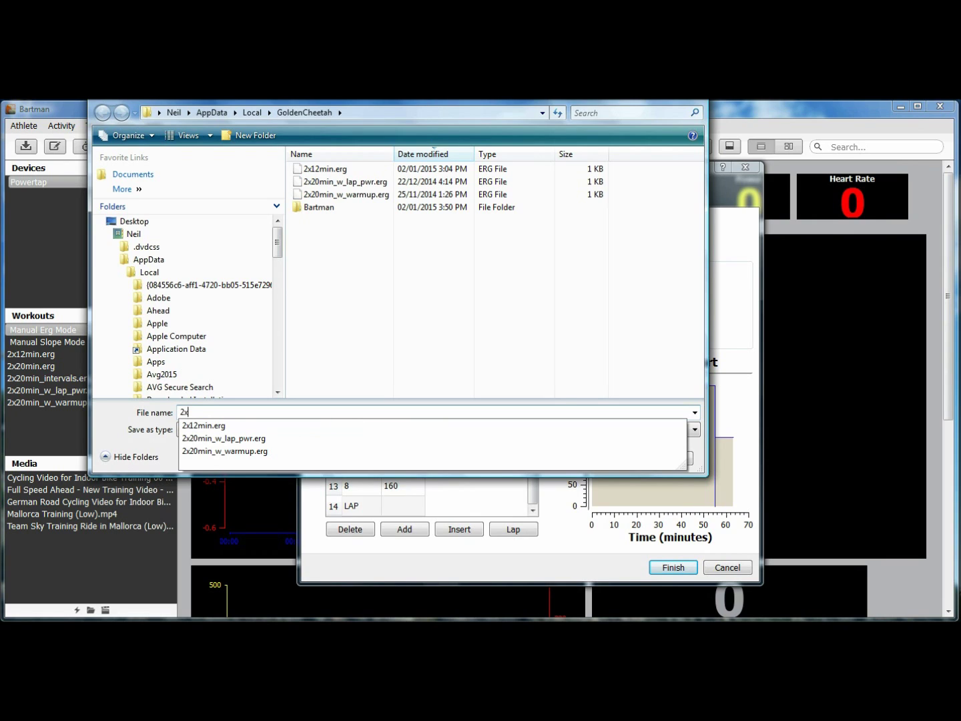
pyautogui.write('12min')
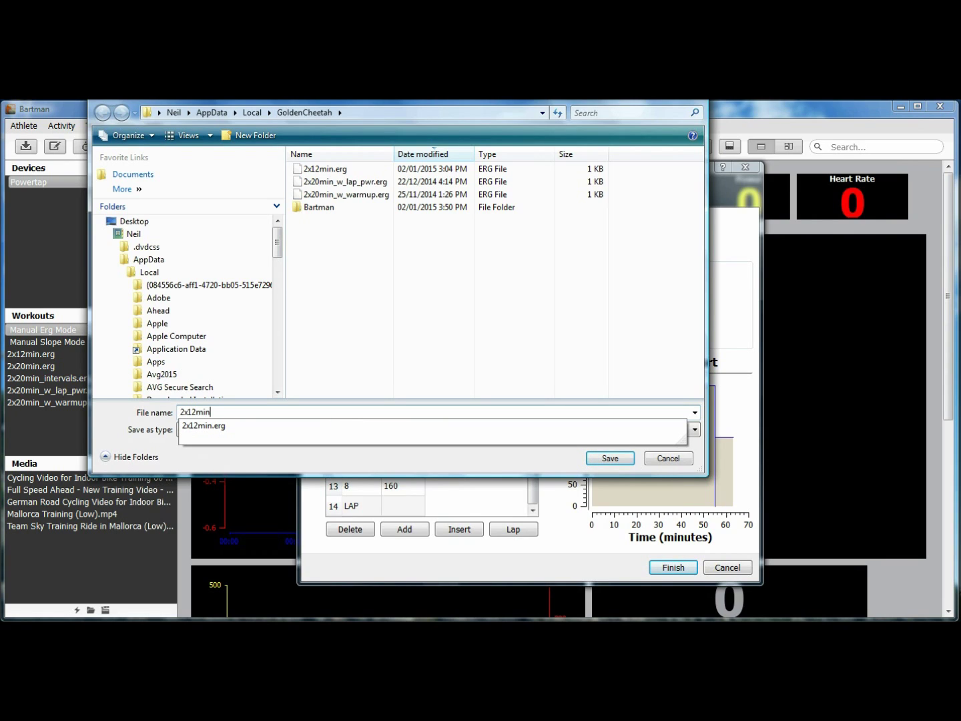
pyautogui.write('_w_')
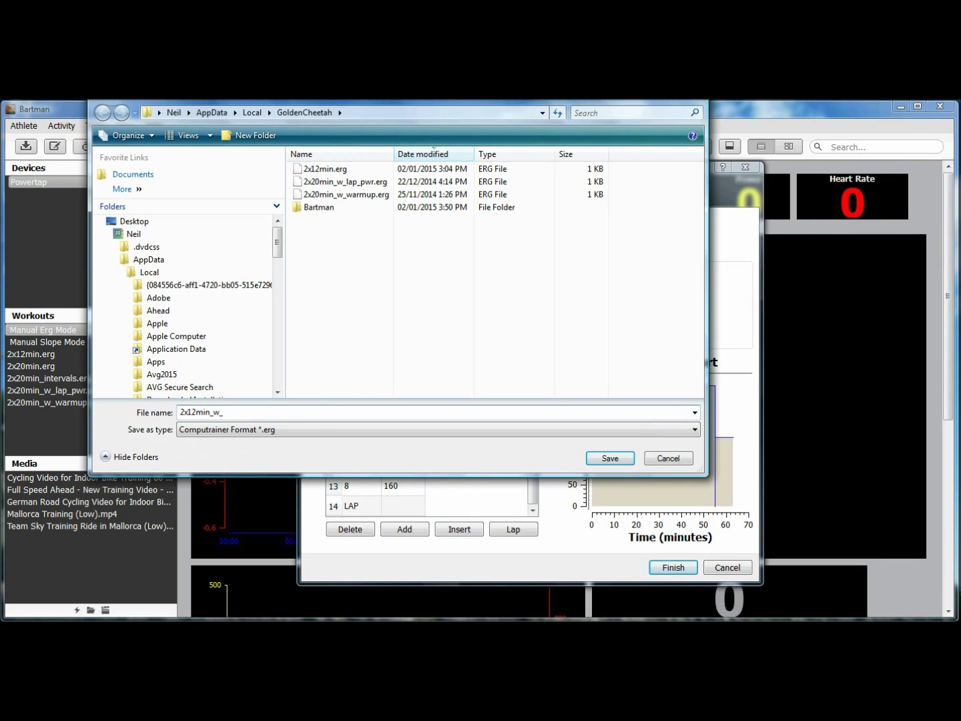
pyautogui.write('laps')
pyautogui.click(631, 459)
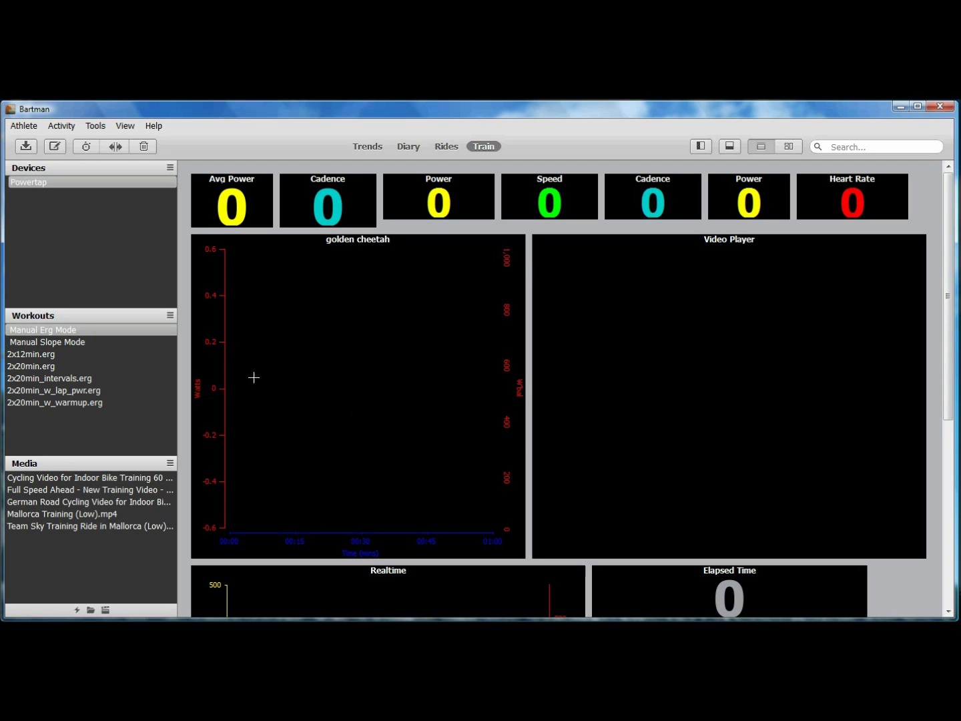
# Import 2x12min_w_laps.erg from file, accepting the already-exists warning.
pyautogui.click(170, 315)
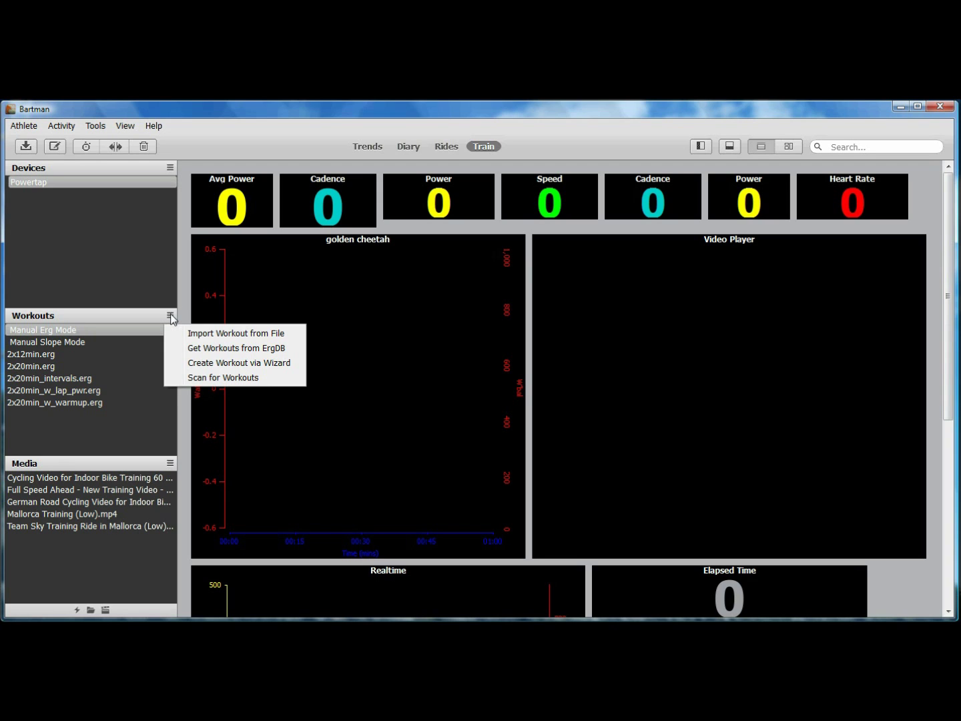
pyautogui.click(191, 333)
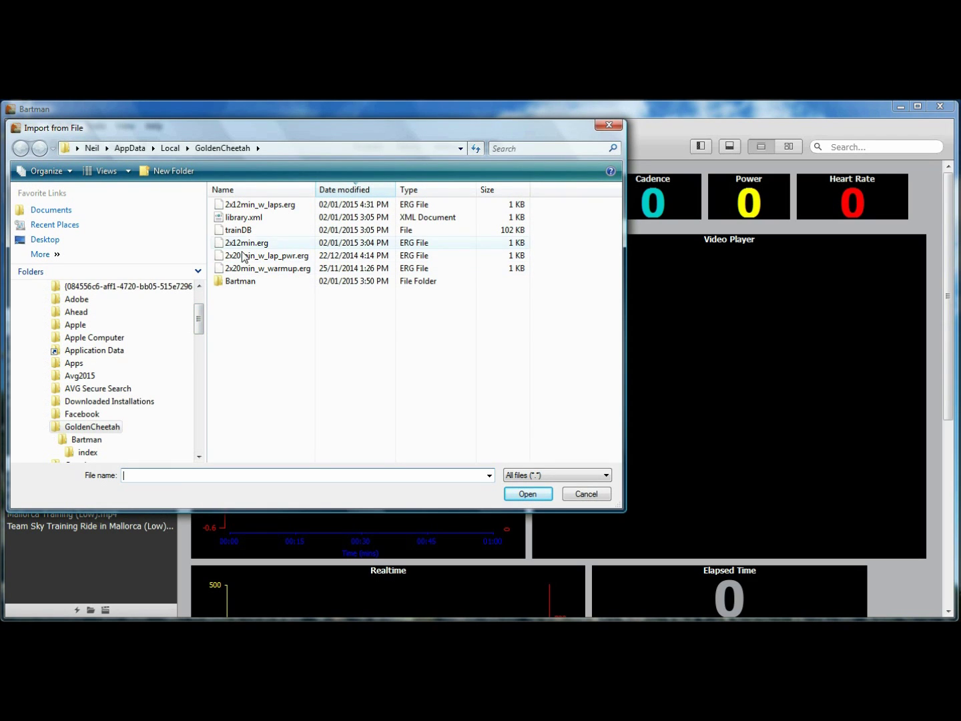
pyautogui.click(241, 274)
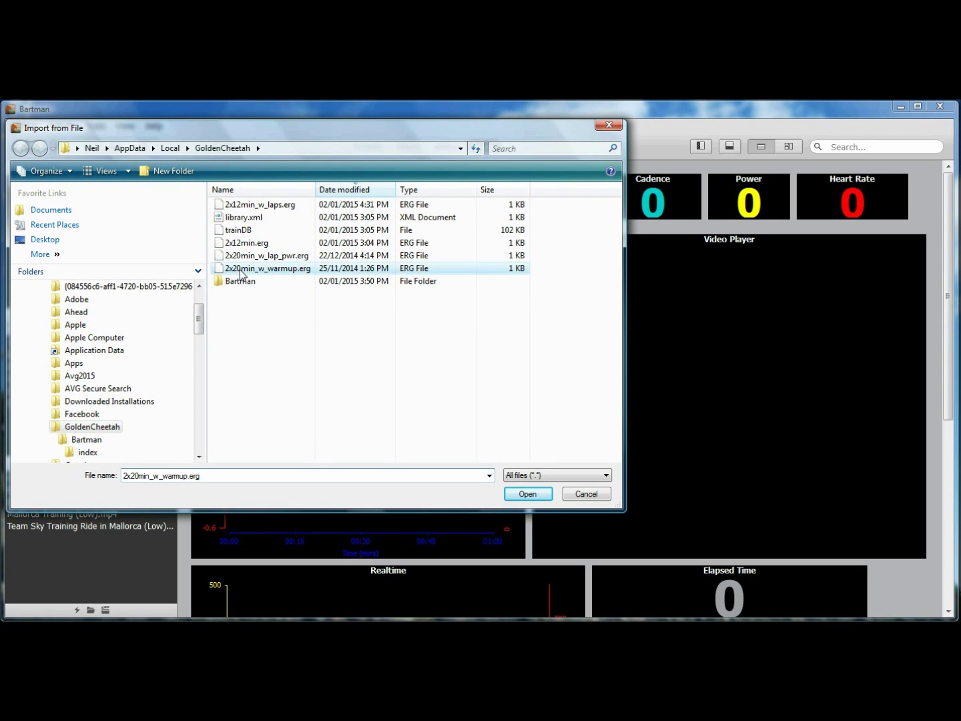
pyautogui.click(263, 204)
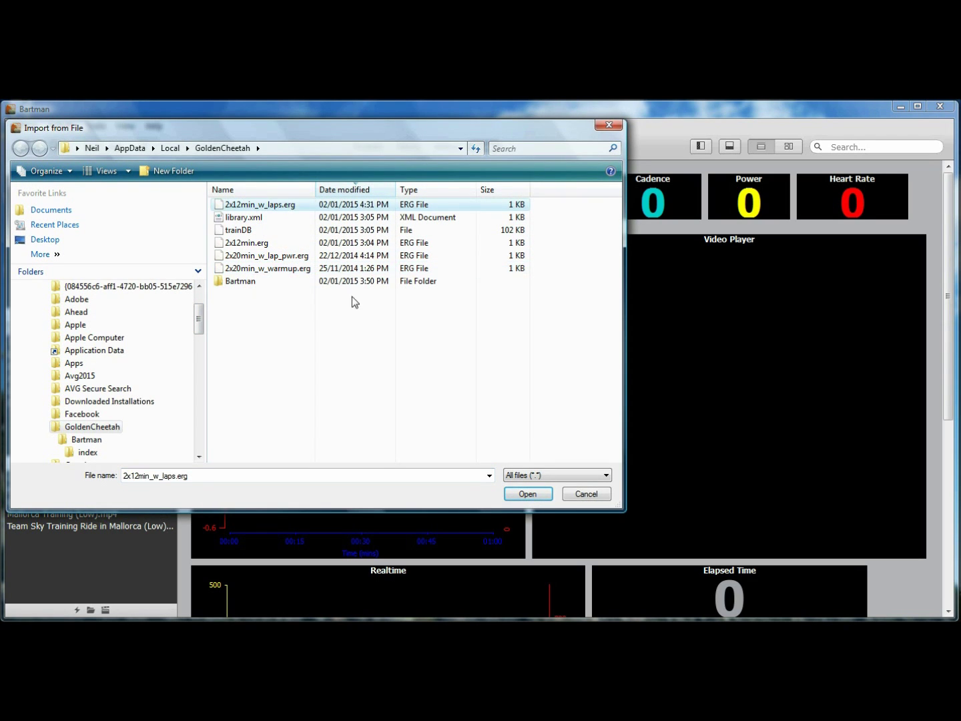
pyautogui.click(532, 493)
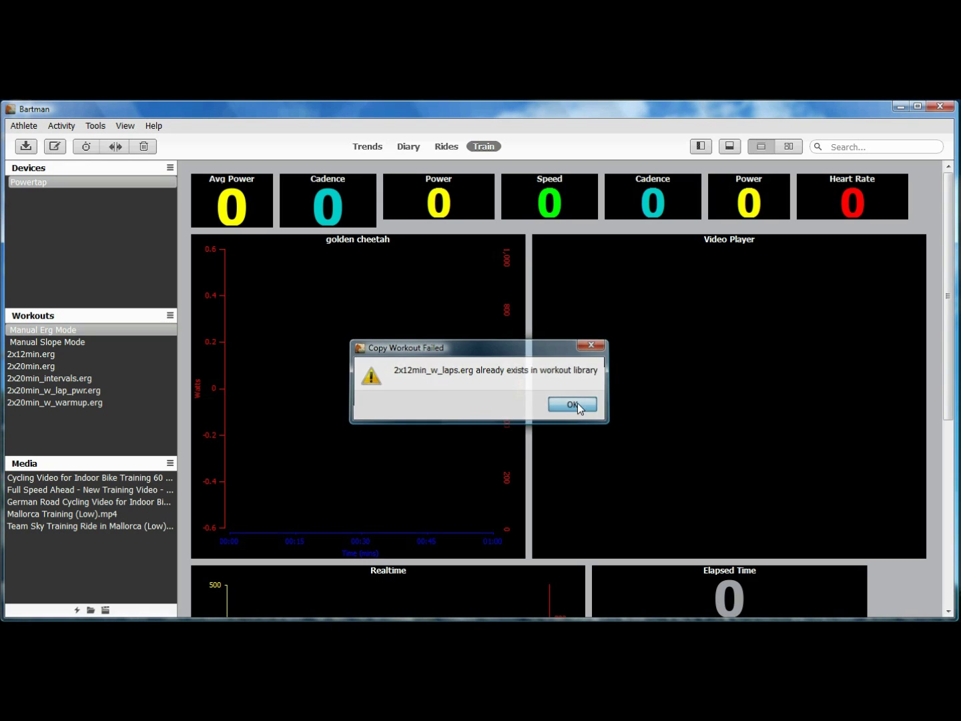
pyautogui.click(577, 403)
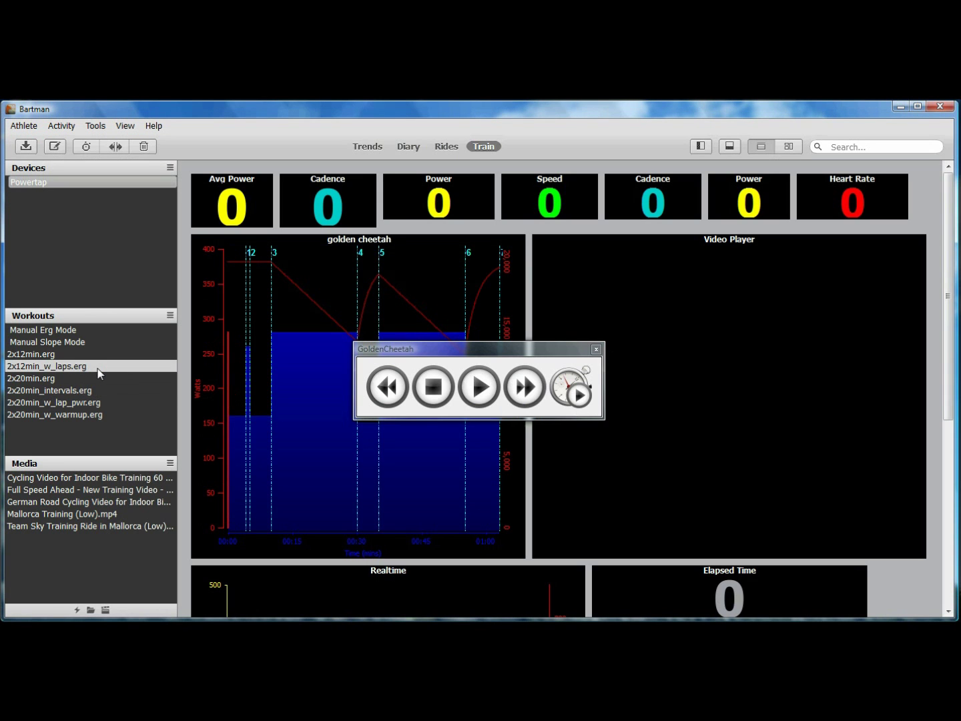
# Move the floating playback controls off the workout chart.
pyautogui.click(451, 359)
pyautogui.moveTo(451, 359); pyautogui.dragTo(645, 487)
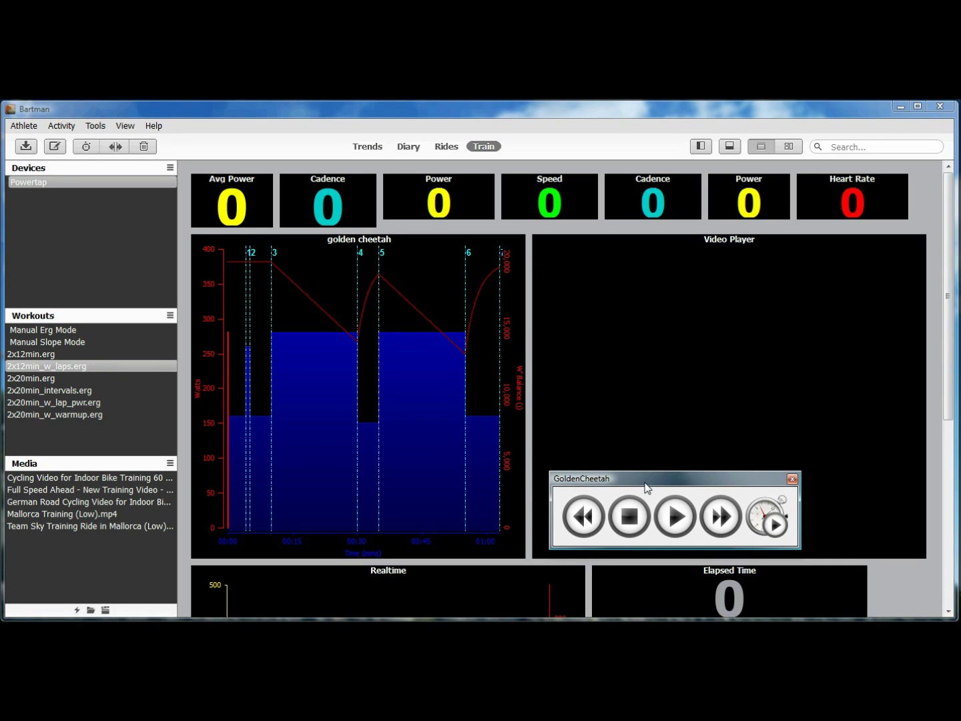
pyautogui.rightClick(233, 183)
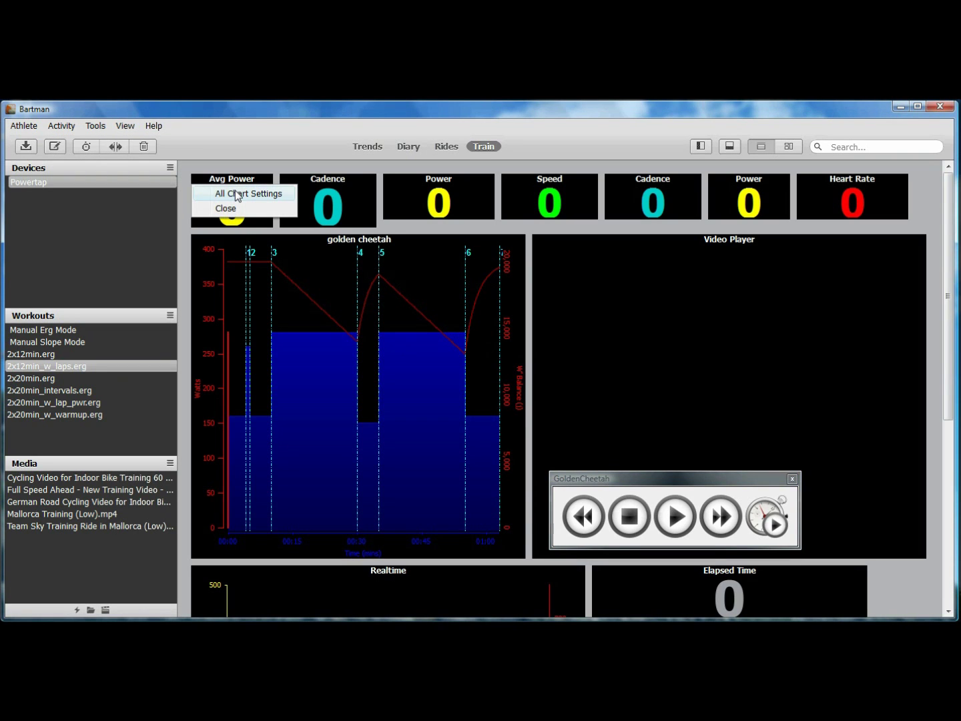
# Rename the Avg Power tile's title to Lap Power.
pyautogui.click(237, 193)
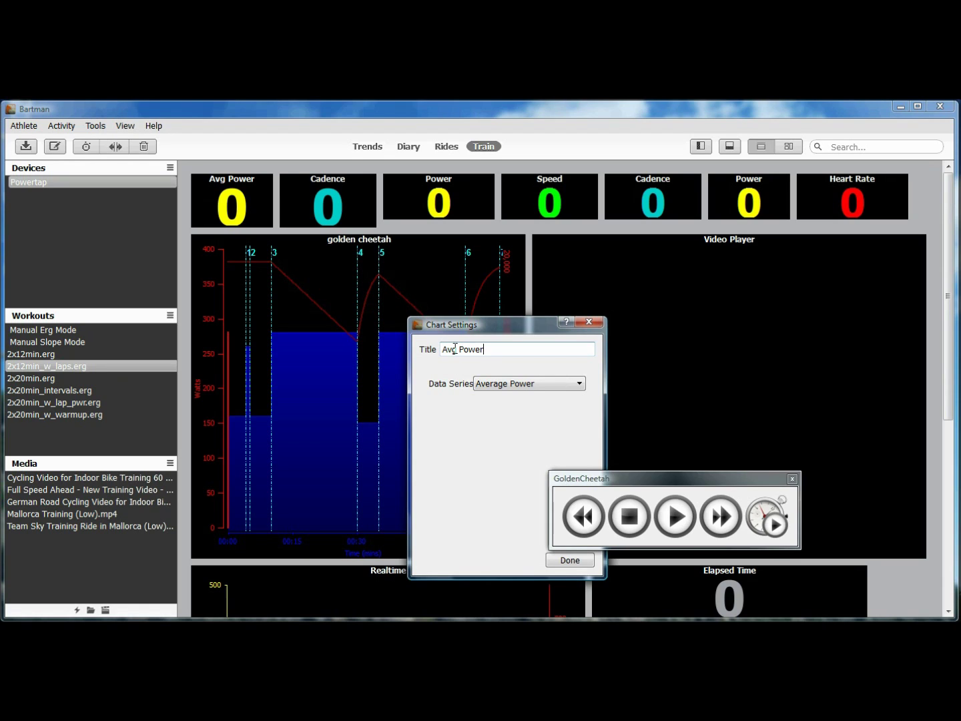
pyautogui.moveTo(457, 349); pyautogui.dragTo(446, 349)
pyautogui.press('BackSpace')
pyautogui.press('BackSpace')
pyautogui.write('Lap')
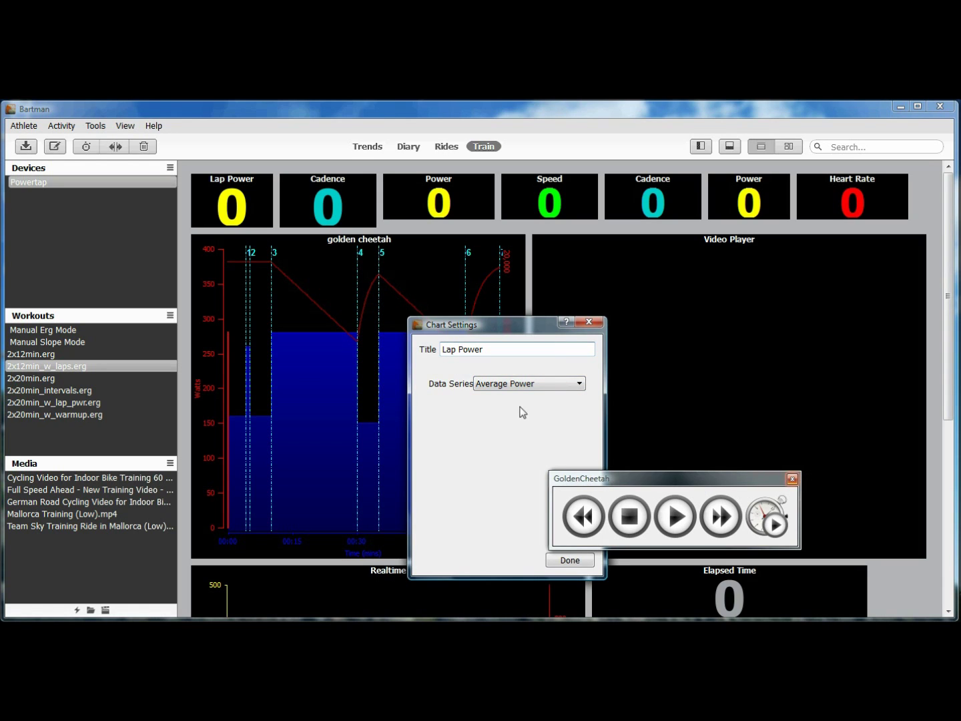
# Set the tile's data series to Lap Power and apply the settings.
pyautogui.click(577, 383)
pyautogui.scroll(-3, 541, 441)
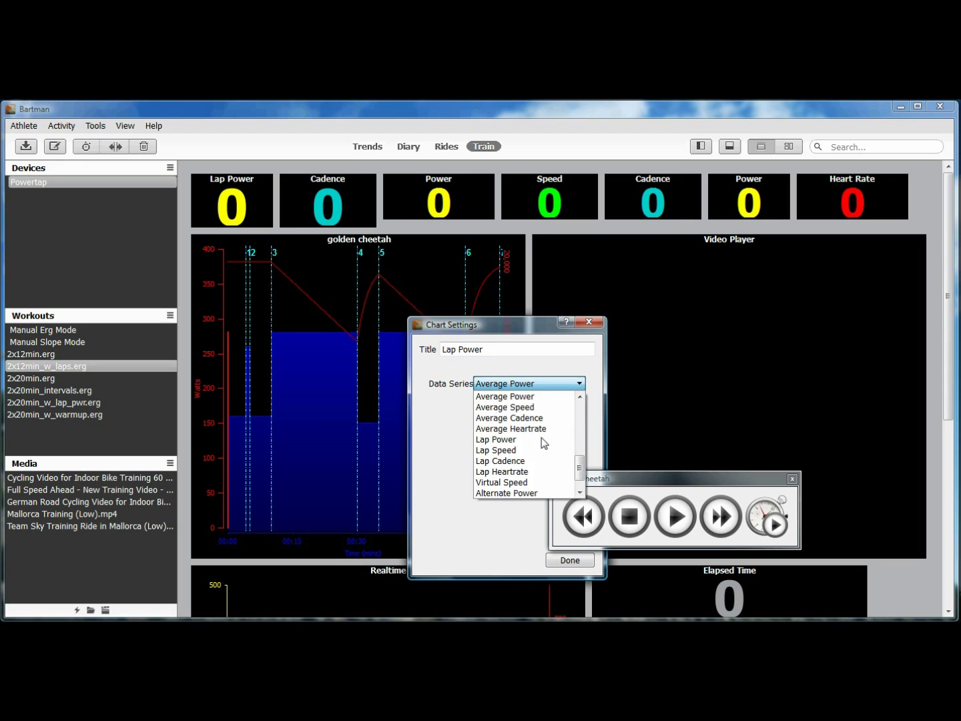
pyautogui.scroll(-1, 540, 442)
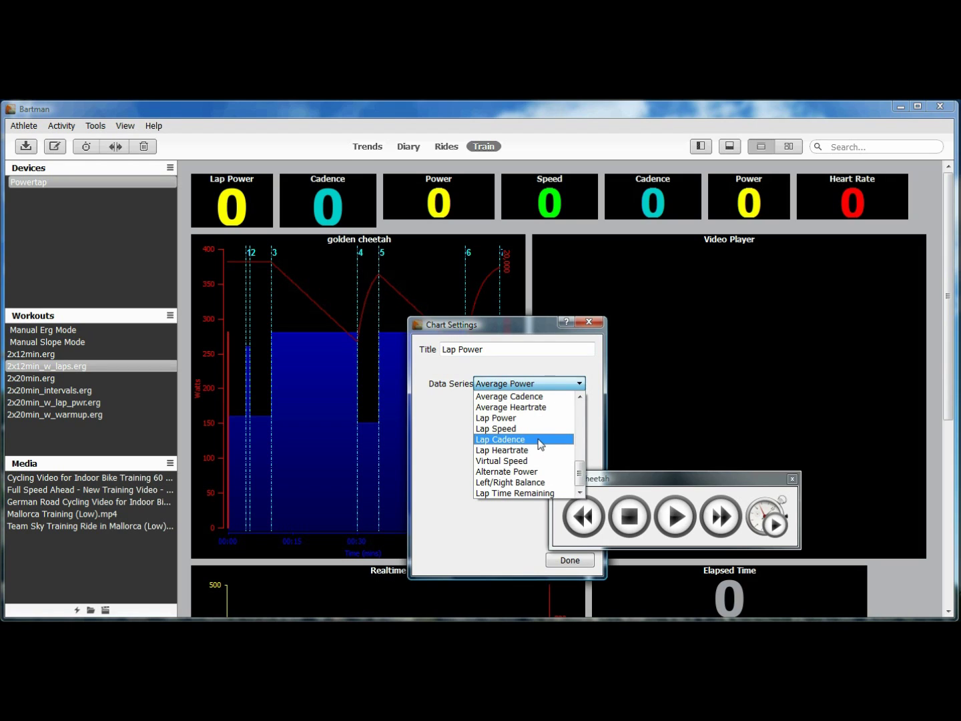
pyautogui.click(537, 419)
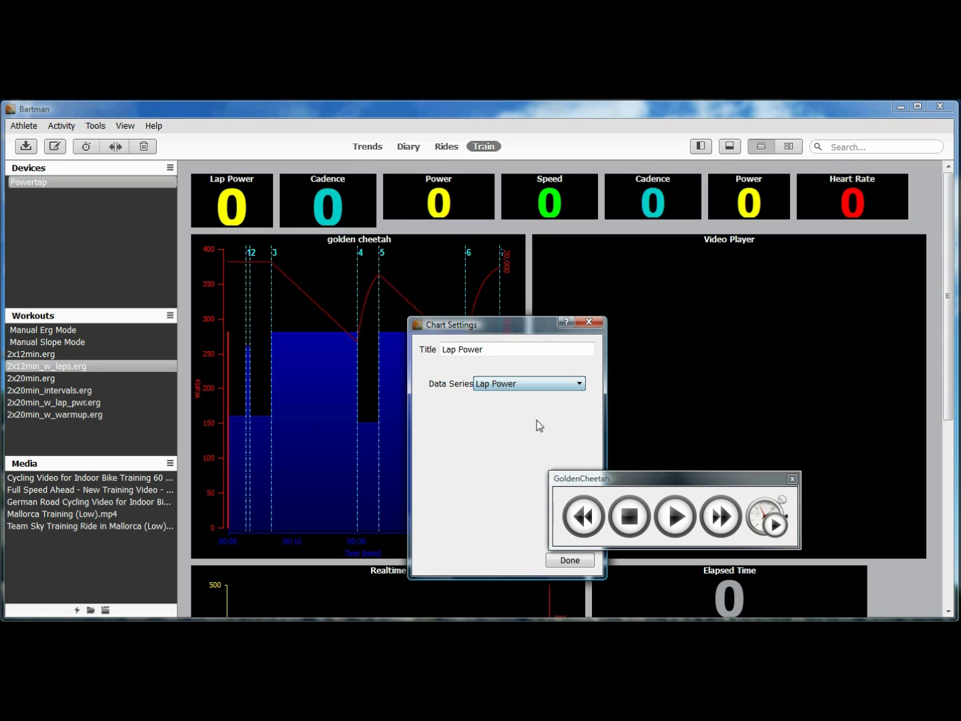
pyautogui.click(579, 385)
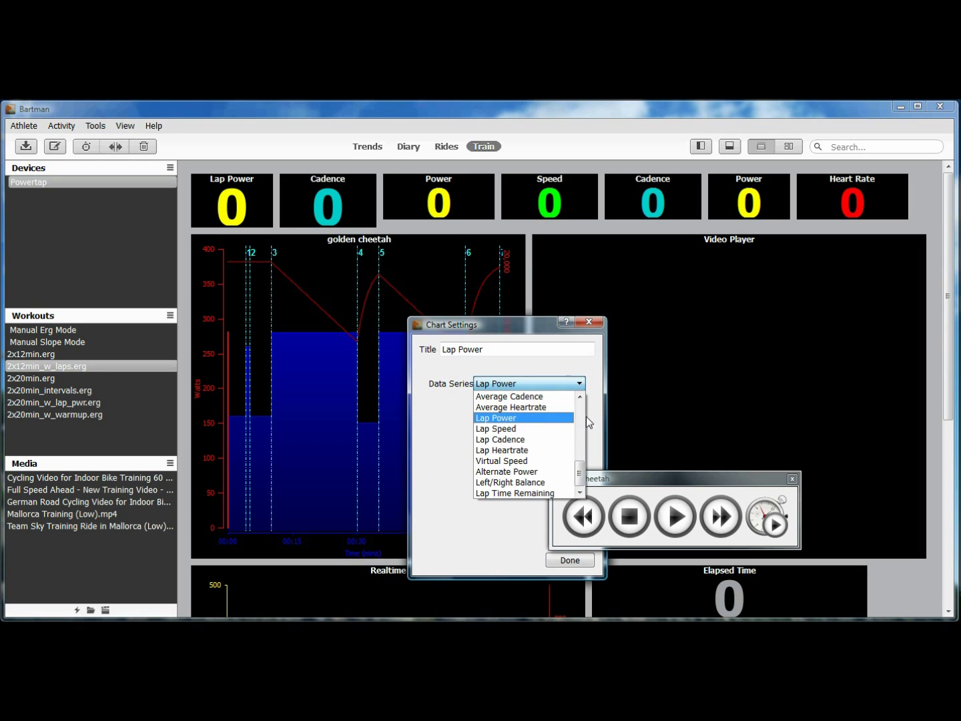
pyautogui.moveTo(579, 469)
pyautogui.mouseDown()
pyautogui.moveTo(582, 399)
pyautogui.moveTo(548, 579)
pyautogui.mouseUp()
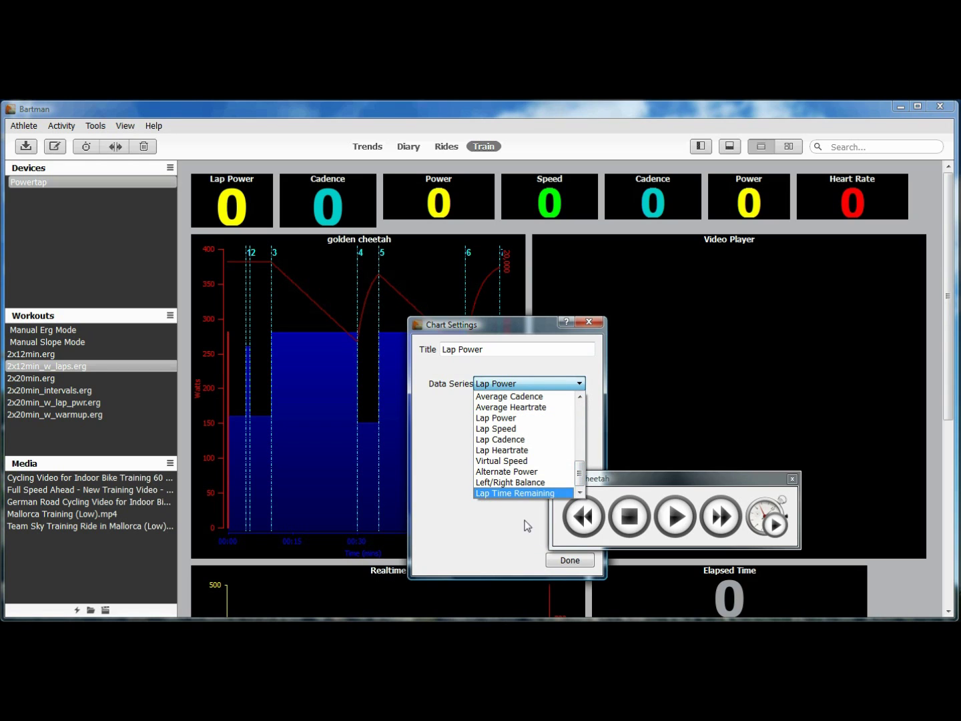
pyautogui.click(534, 419)
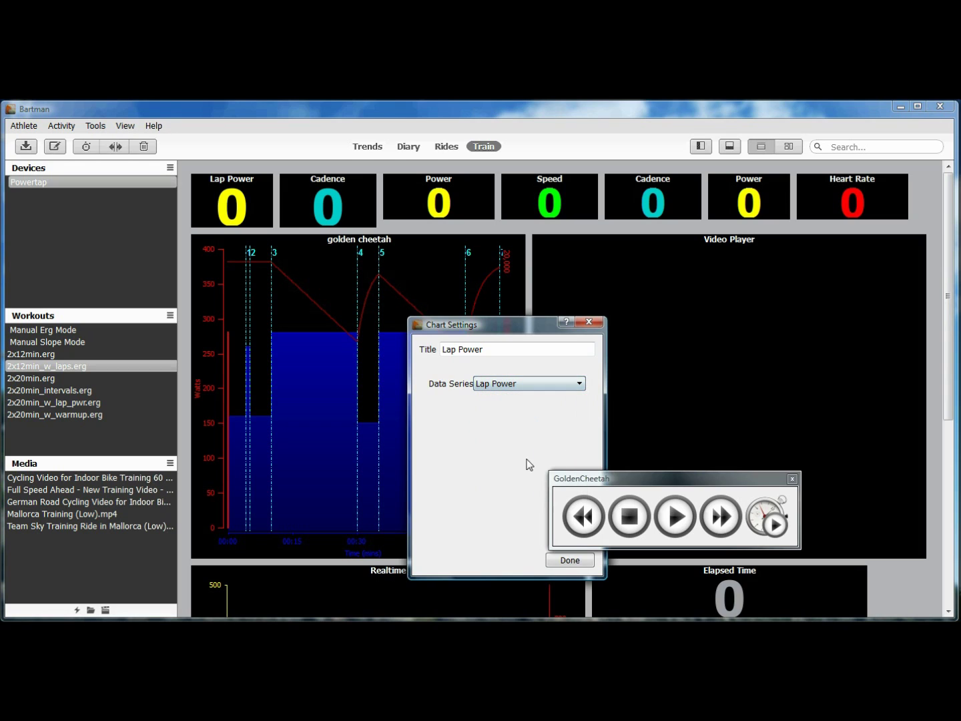
pyautogui.click(560, 561)
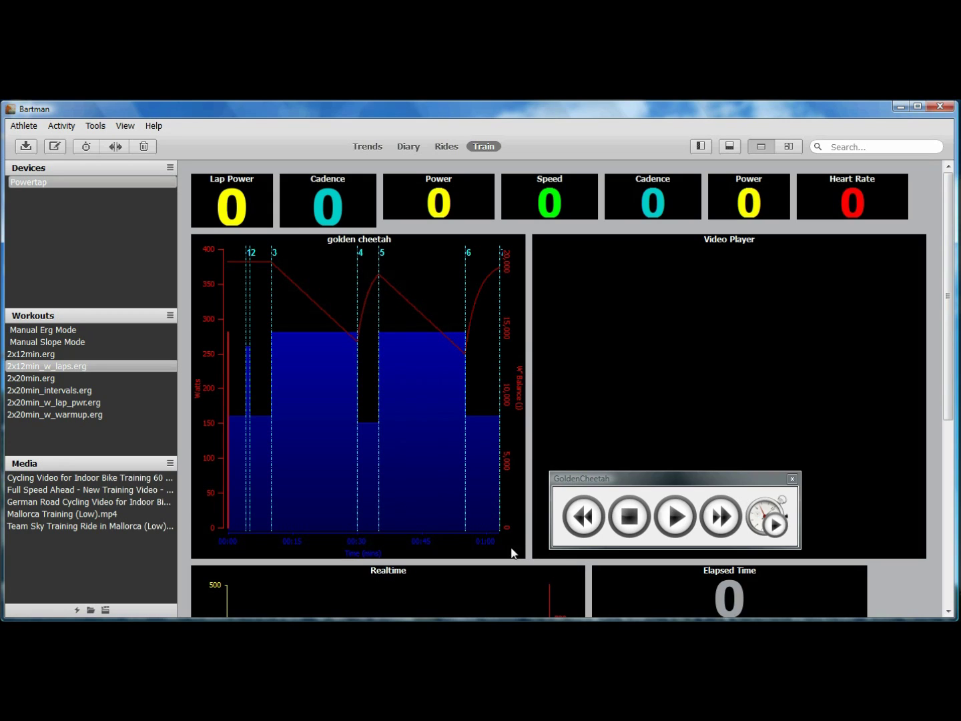
# Play the workout with the German Road Cycling video, then close the playback controls.
pyautogui.click(152, 502)
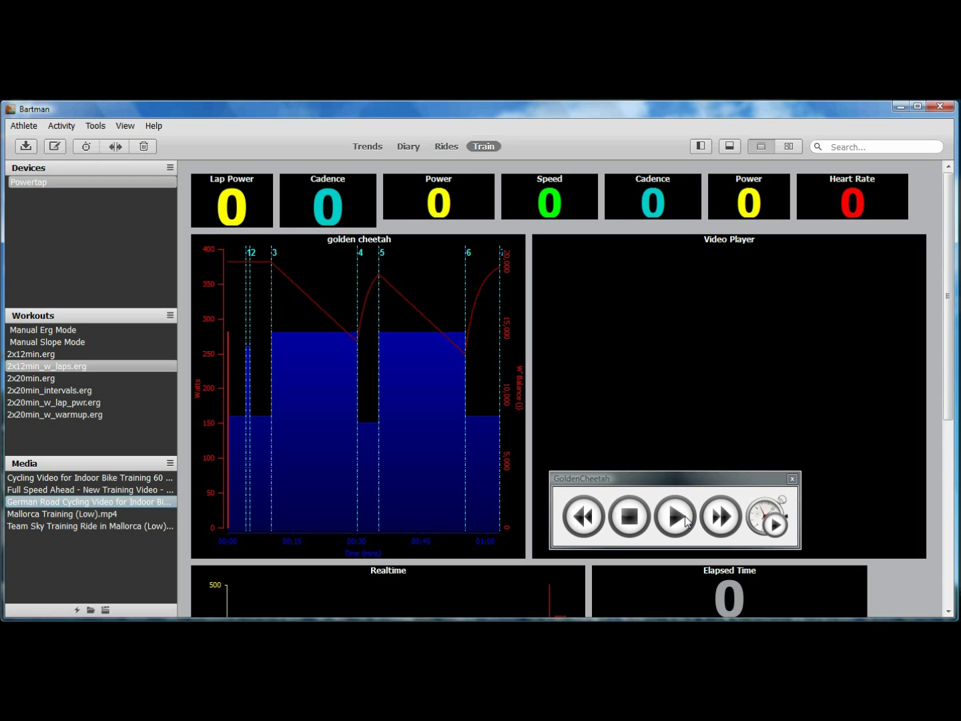
pyautogui.click(675, 517)
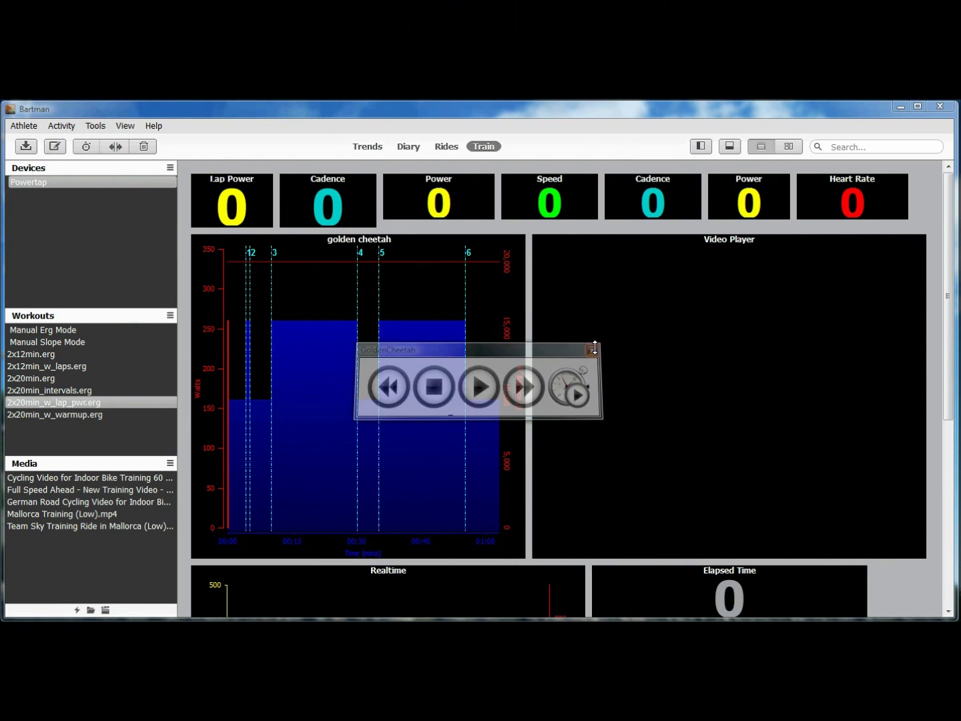
pyautogui.click(593, 349)
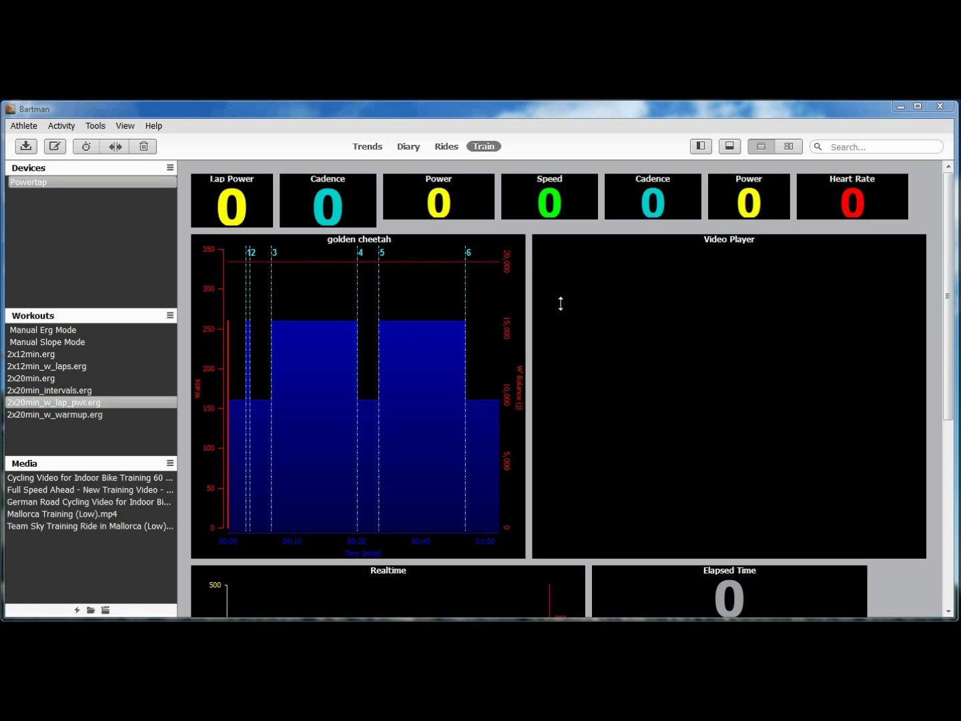
# Show the Dec 28, 2014 ride with interval overlay and an enlarged Intervals panel.
pyautogui.click(456, 148)
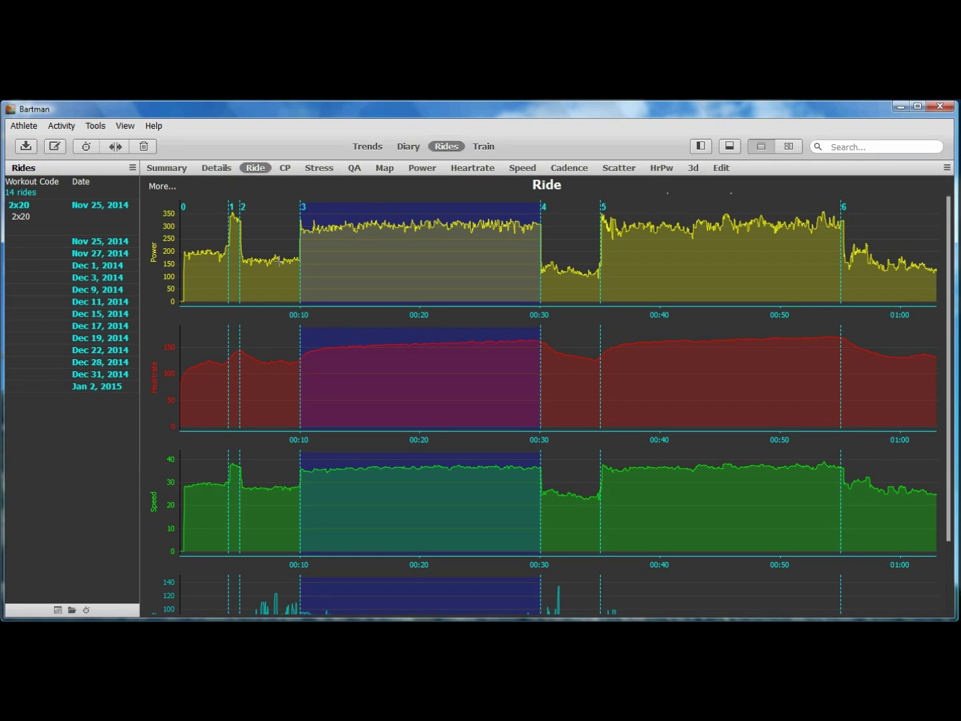
pyautogui.click(112, 364)
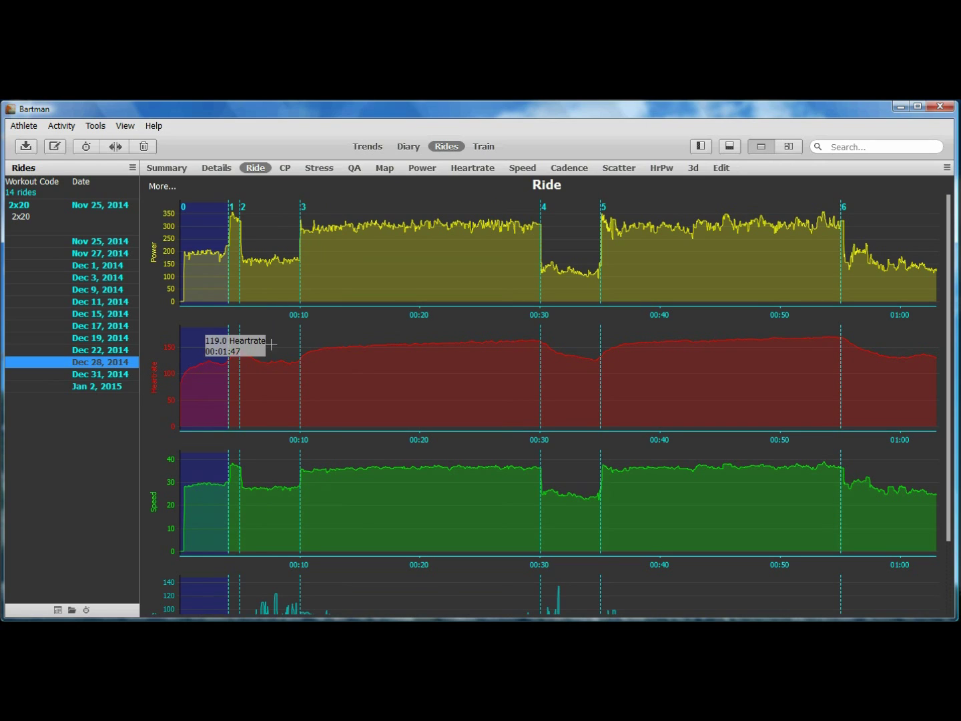
pyautogui.moveTo(594, 193)
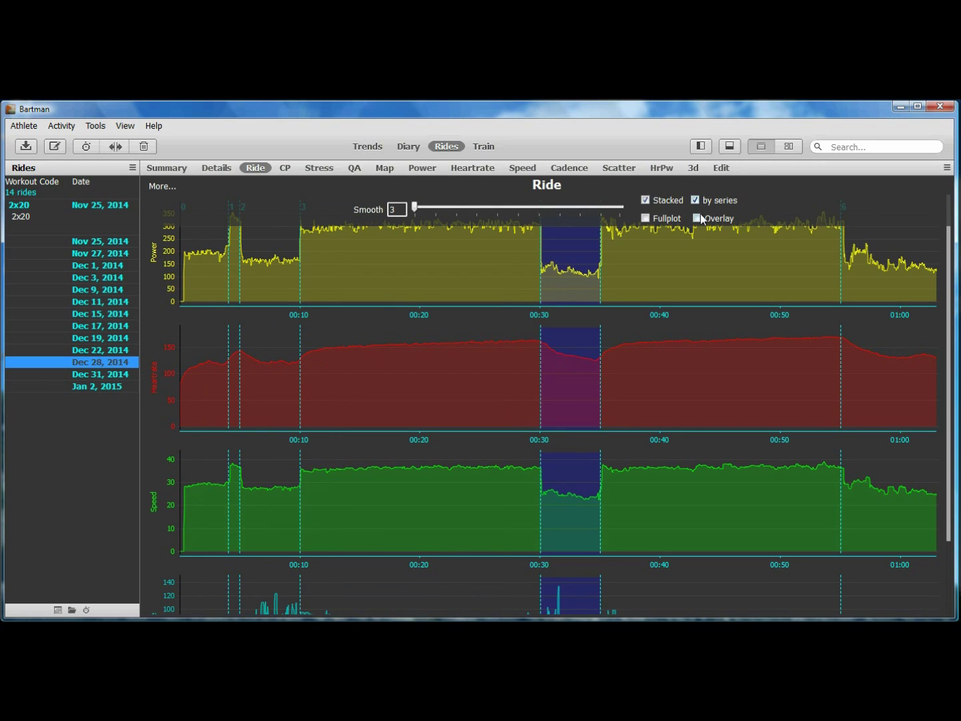
pyautogui.click(698, 219)
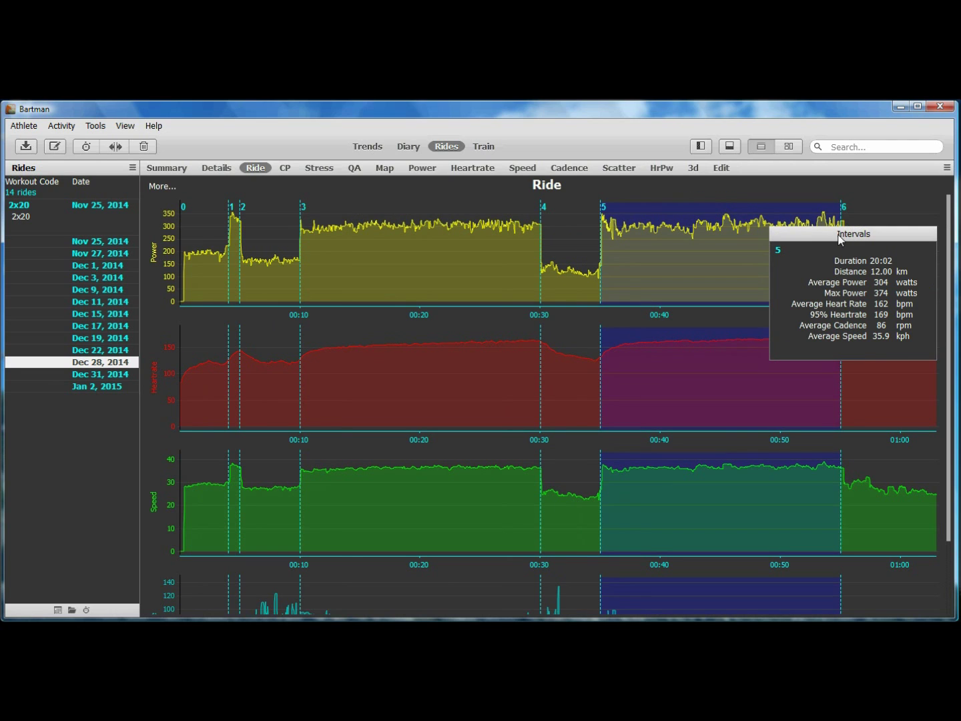
pyautogui.moveTo(826, 236)
pyautogui.mouseDown()
pyautogui.moveTo(677, 375)
pyautogui.moveTo(467, 345)
pyautogui.mouseUp()
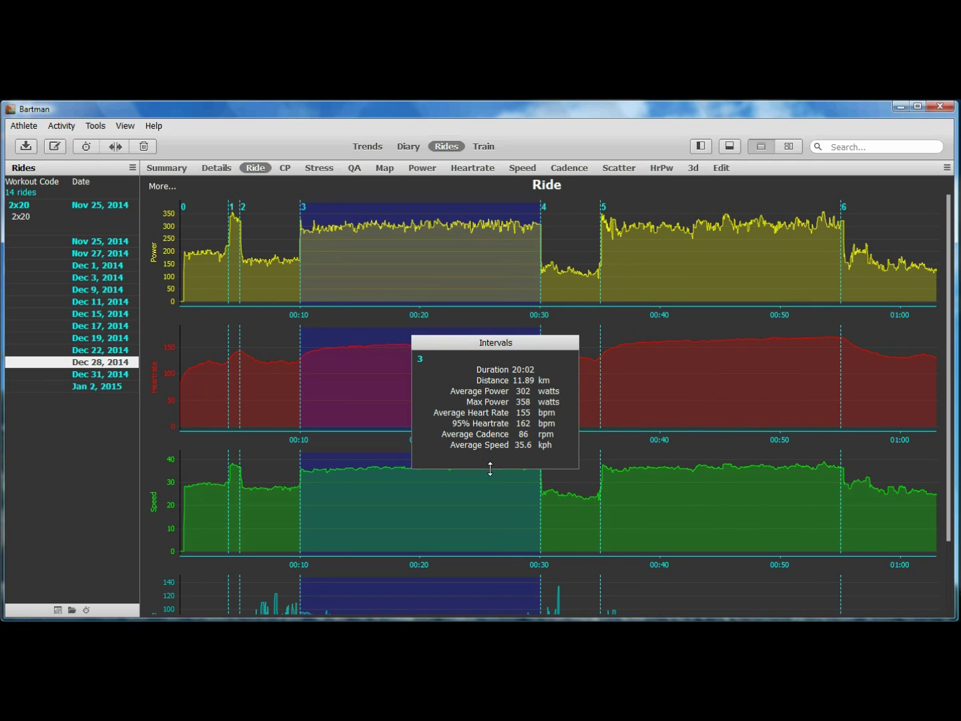
pyautogui.moveTo(488, 469); pyautogui.dragTo(485, 530)
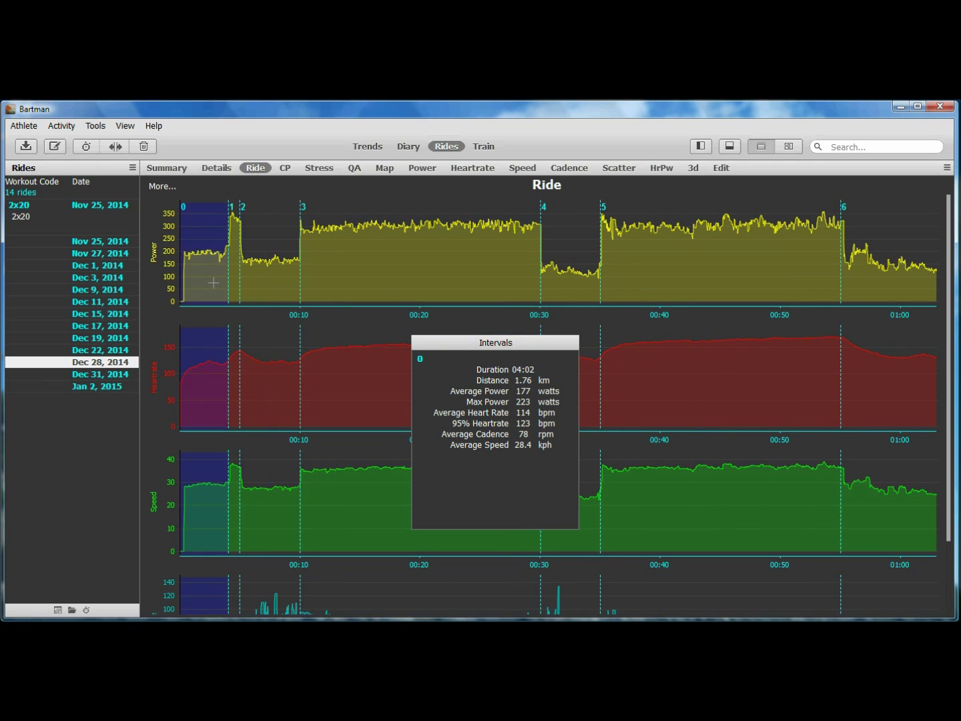